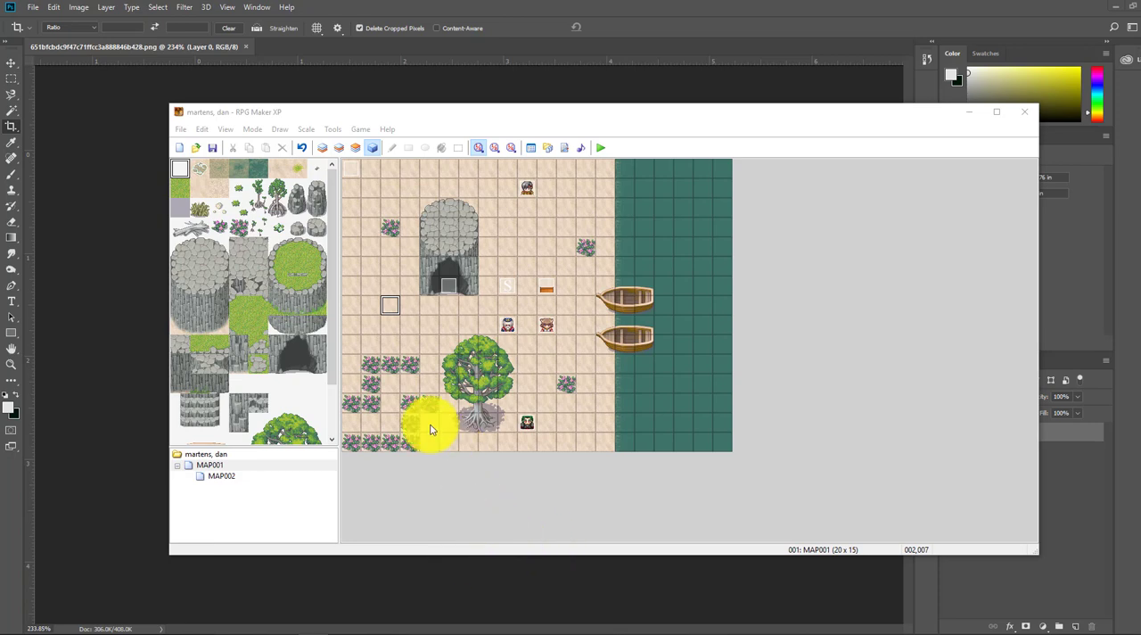
Step: Create a new event on the empty tile southwest of the cave entrance and select 004-Fighter04 as its graphic
{"action": "right_click", "coordinate": [392, 305]}
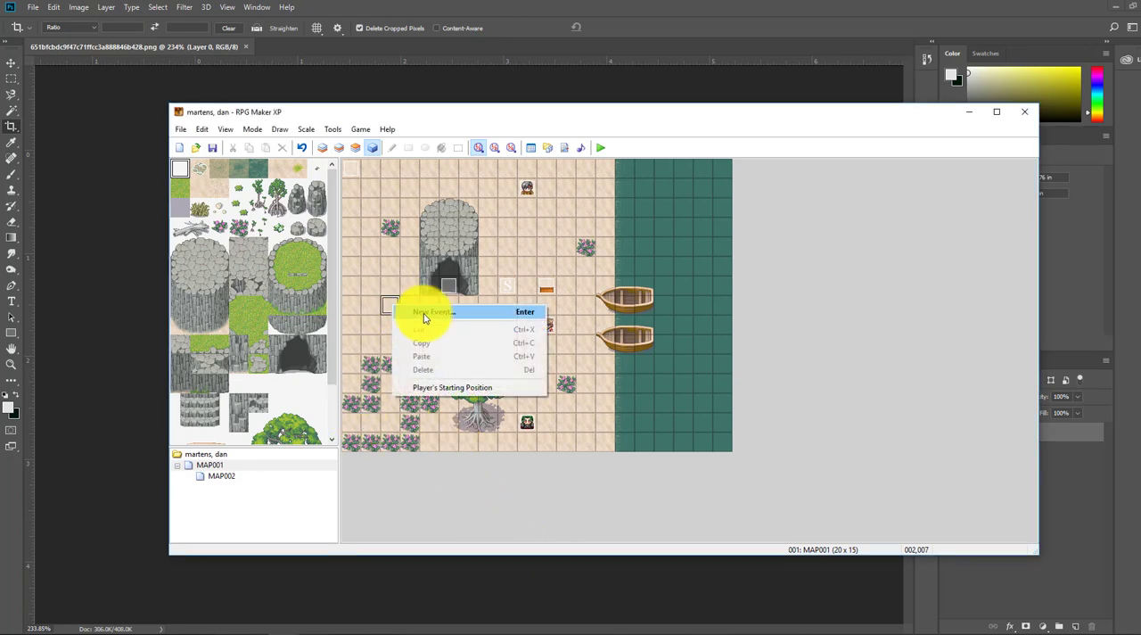
{"action": "left_click", "coordinate": [416, 311]}
{"action": "double_click", "coordinate": [441, 383]}
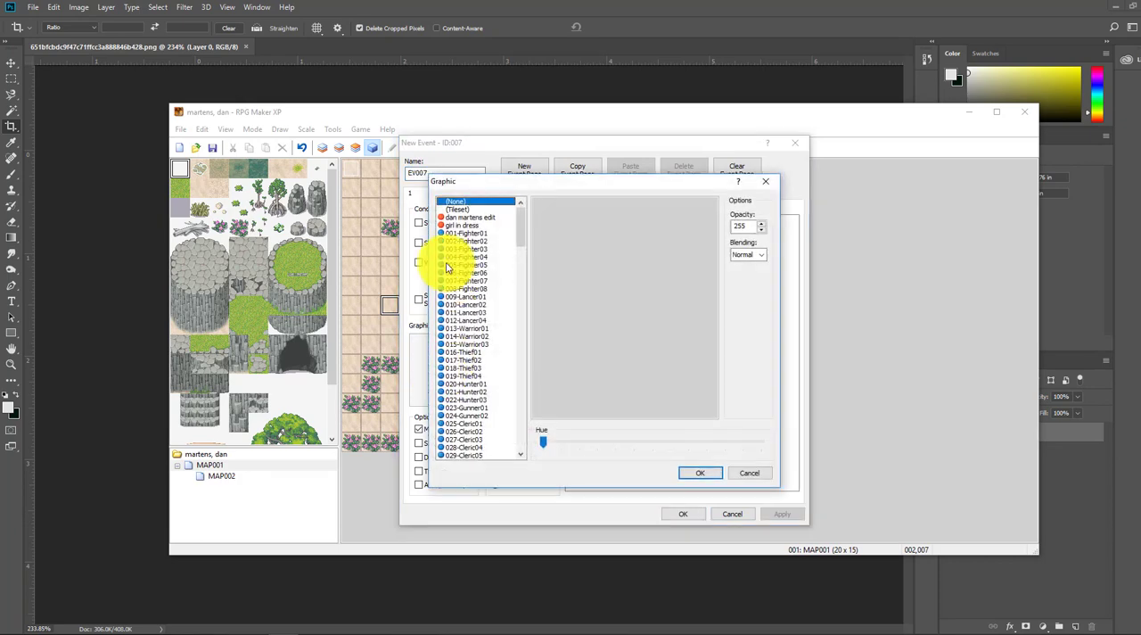
{"action": "left_click", "coordinate": [455, 243]}
{"action": "left_click", "coordinate": [462, 266]}
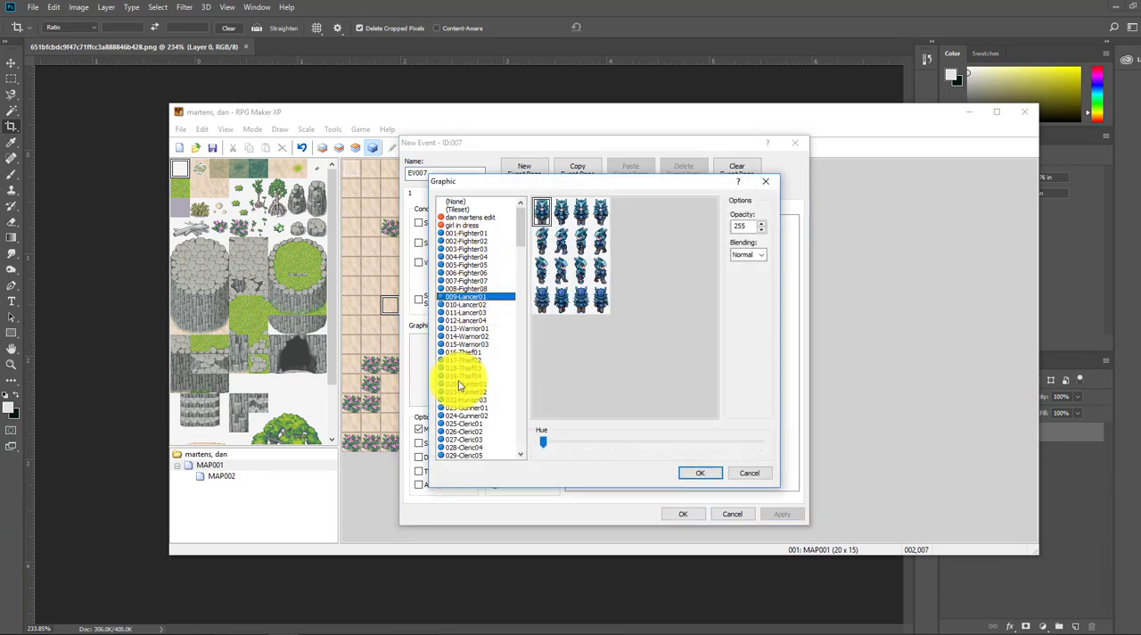
{"action": "left_click", "coordinate": [460, 335]}
{"action": "left_click", "coordinate": [464, 288]}
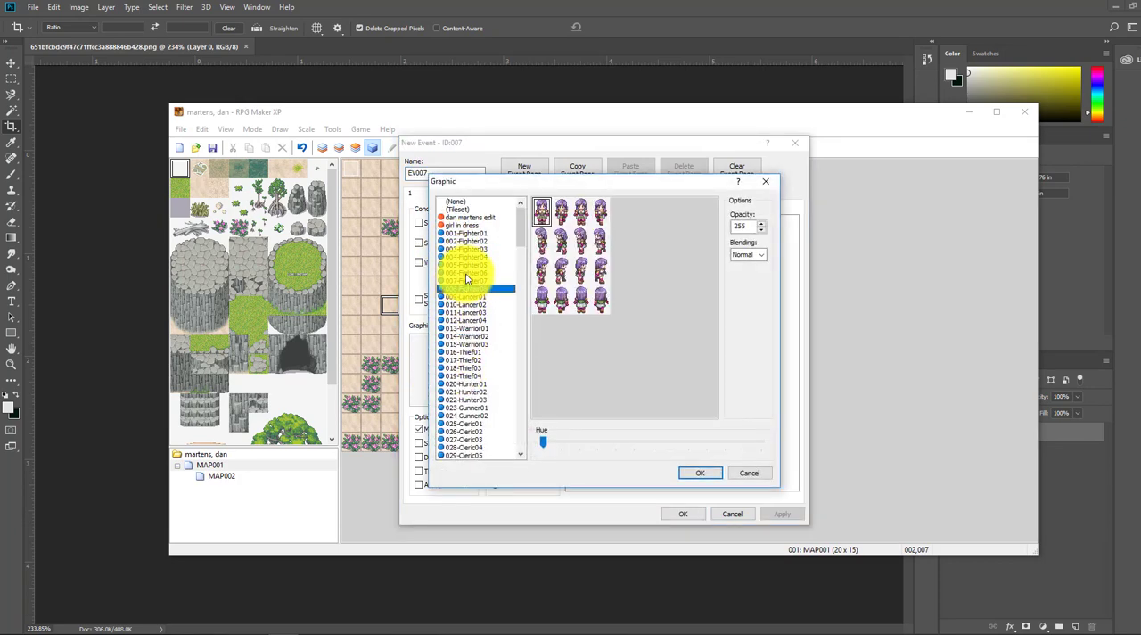
{"action": "left_click", "coordinate": [465, 256]}
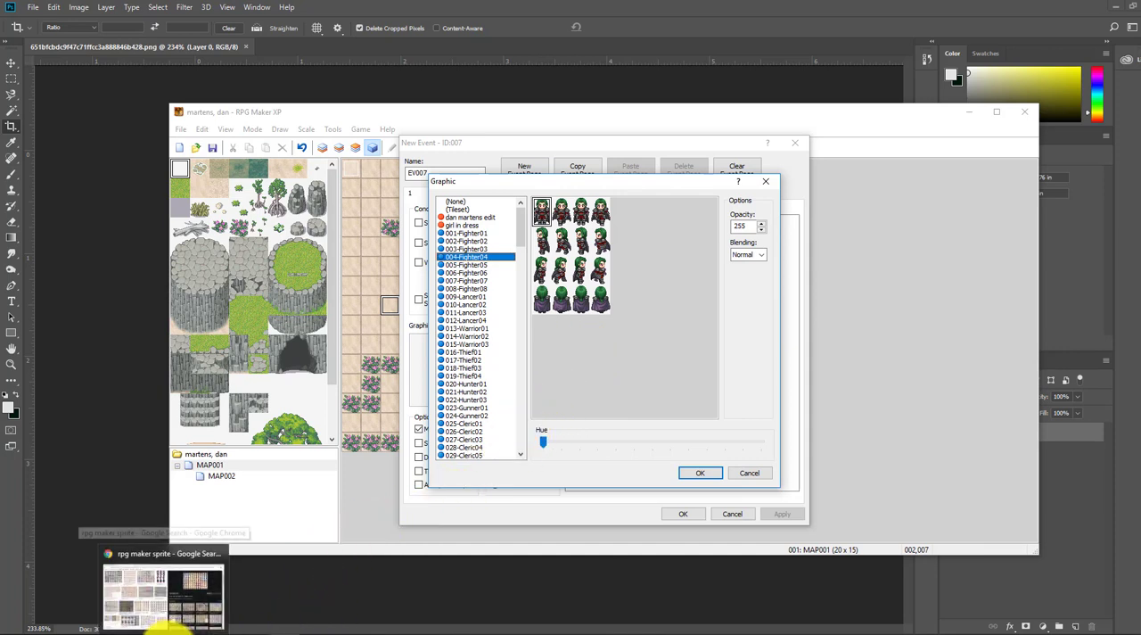
Step: Switch to Chrome, preview the RPG Maker VX Community sprite sheet among the image results, and switch to Photoshop
{"action": "left_click", "coordinate": [172, 623]}
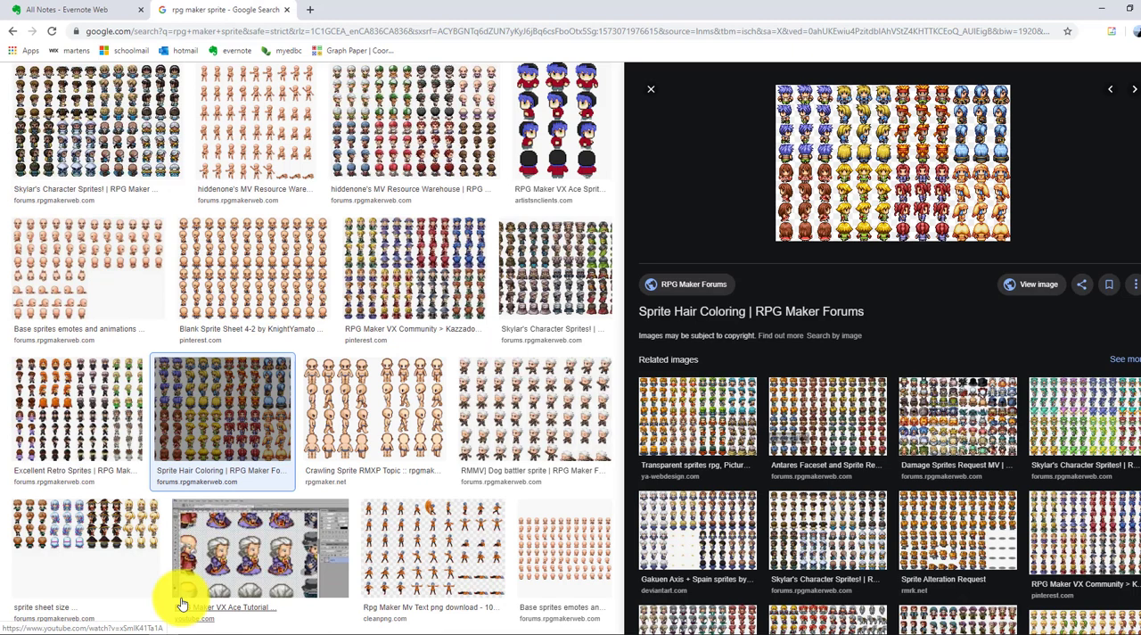
{"action": "left_click", "coordinate": [432, 277]}
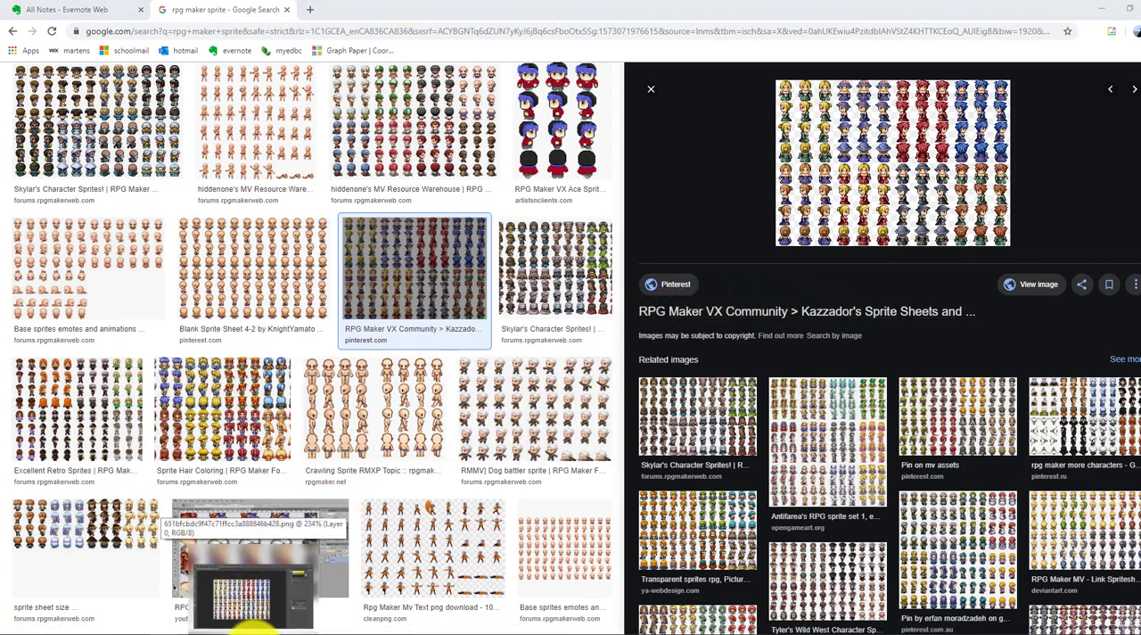
{"action": "left_click", "coordinate": [254, 630]}
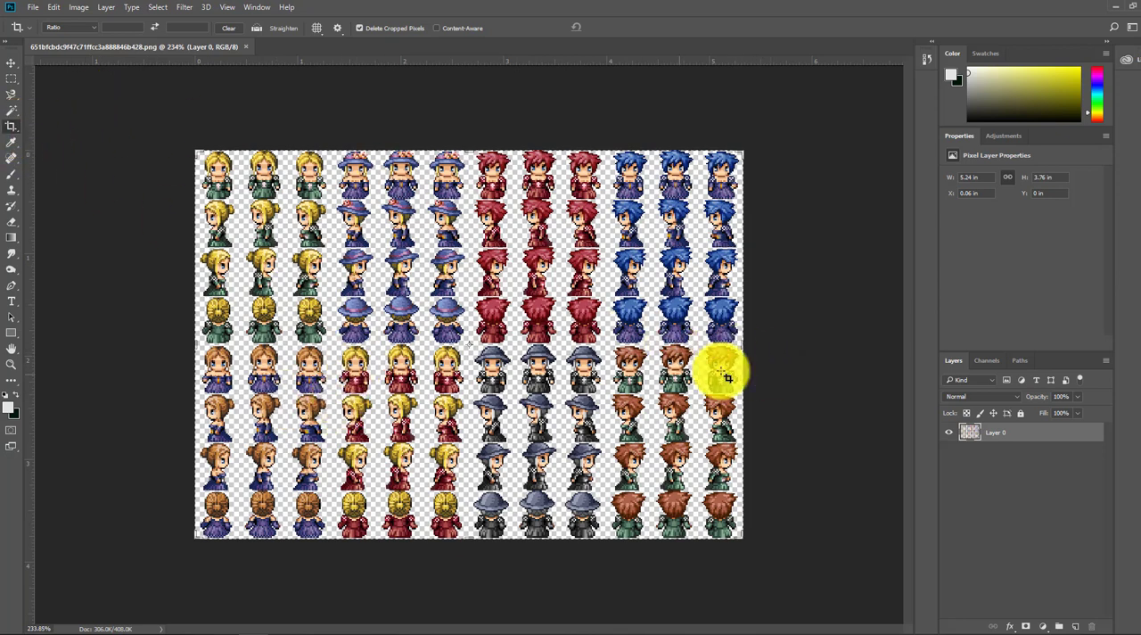
Step: Crop the sprite sheet to the blonde, green-dressed character's block of three columns and four rows, about 1.89 in high
{"action": "left_click_drag", "start_coordinate": [744, 346], "coordinate": [536, 345]}
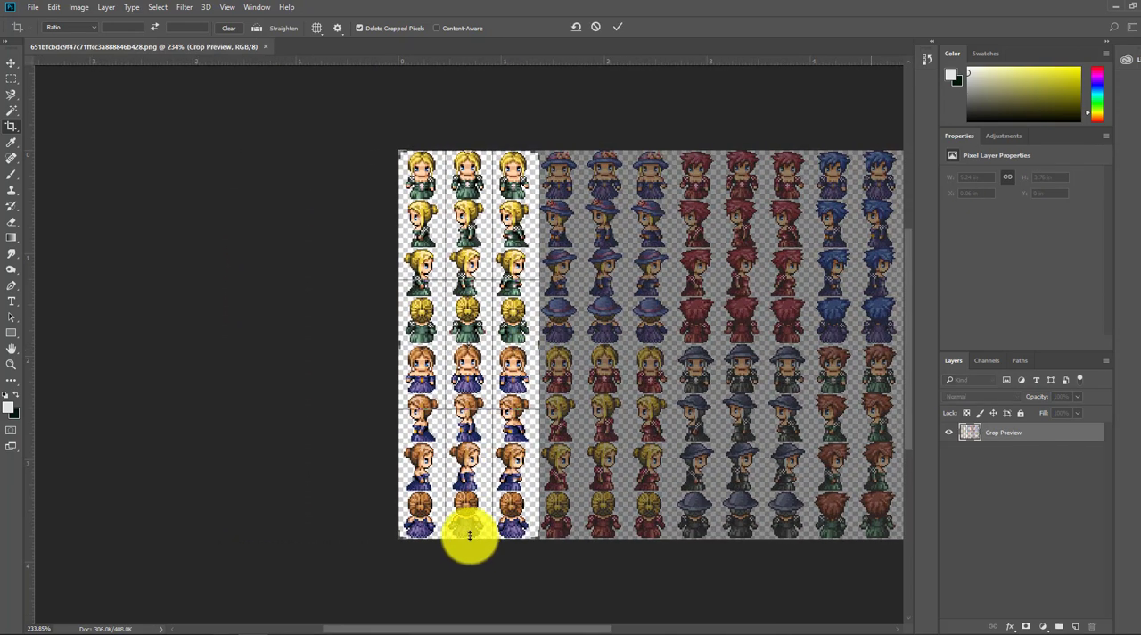
{"action": "left_click_drag", "start_coordinate": [469, 535], "coordinate": [480, 444]}
{"action": "scroll", "coordinate": [495, 380], "scroll_direction": "up", "scroll_amount": 3}
{"action": "scroll", "coordinate": [479, 337], "scroll_direction": "up", "scroll_amount": 1}
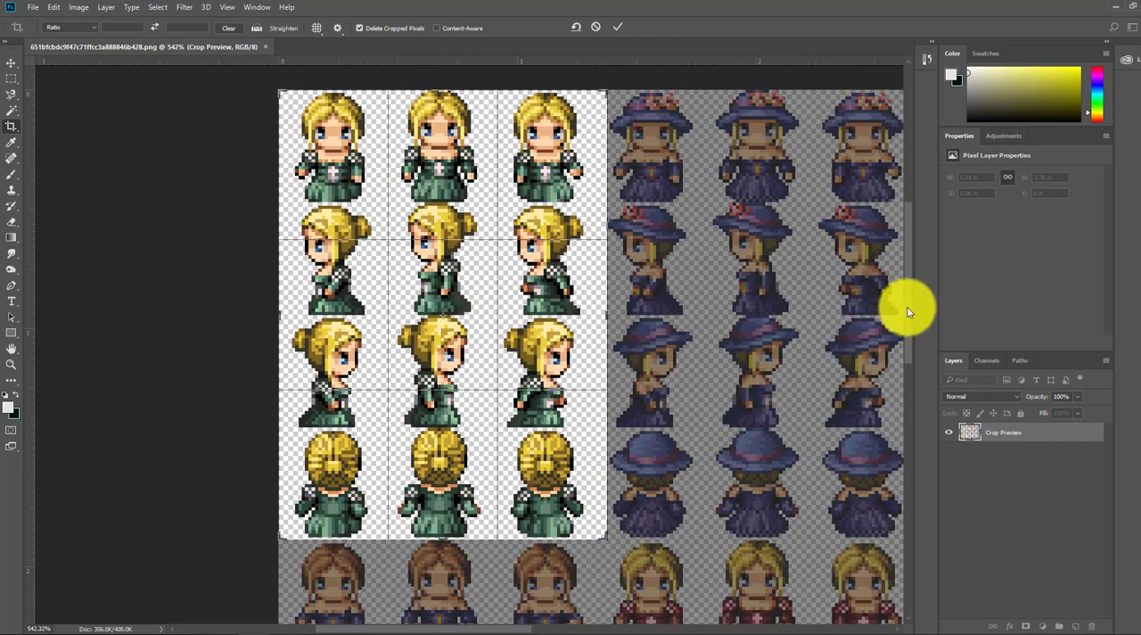
{"action": "left_click_drag", "start_coordinate": [908, 309], "coordinate": [903, 299]}
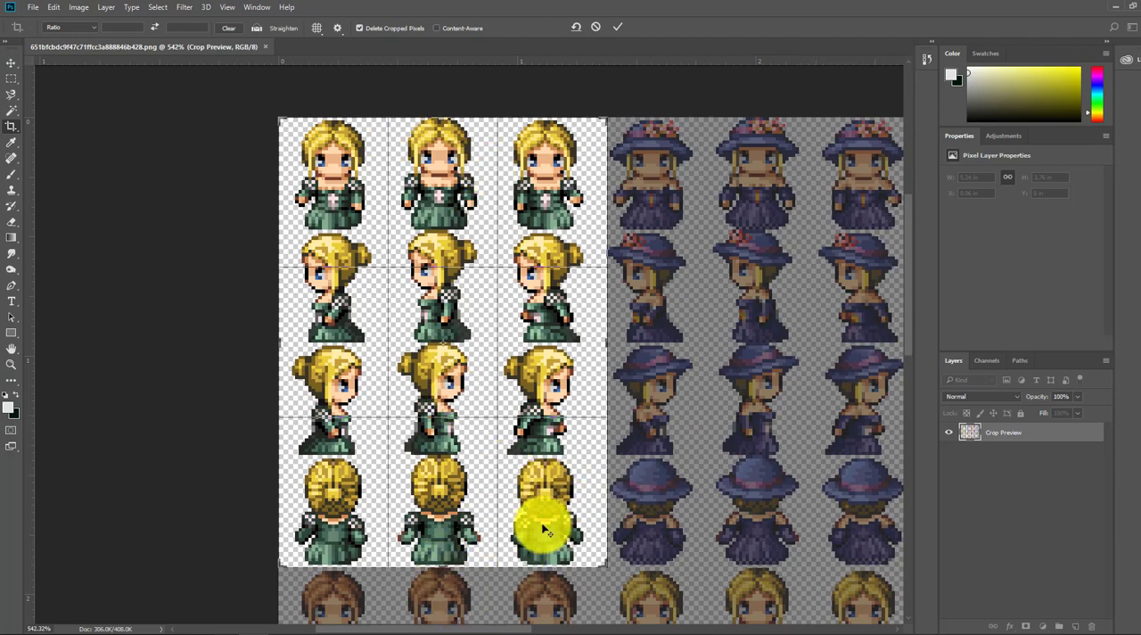
{"action": "scroll", "coordinate": [544, 529], "scroll_direction": "up", "scroll_amount": 2}
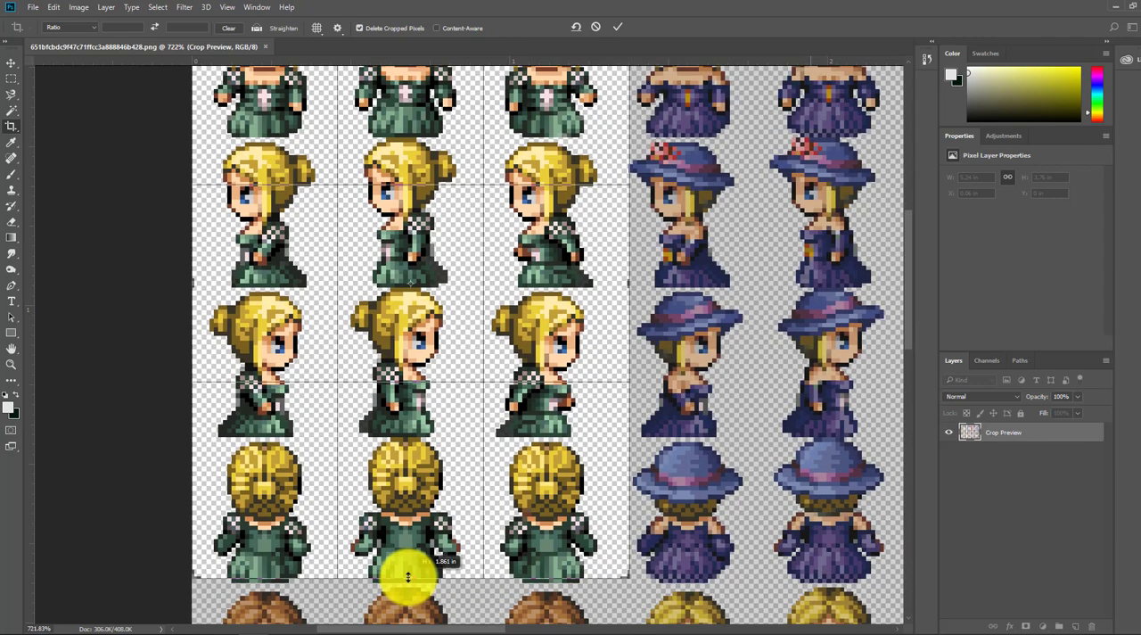
{"action": "left_click_drag", "start_coordinate": [409, 581], "coordinate": [409, 580]}
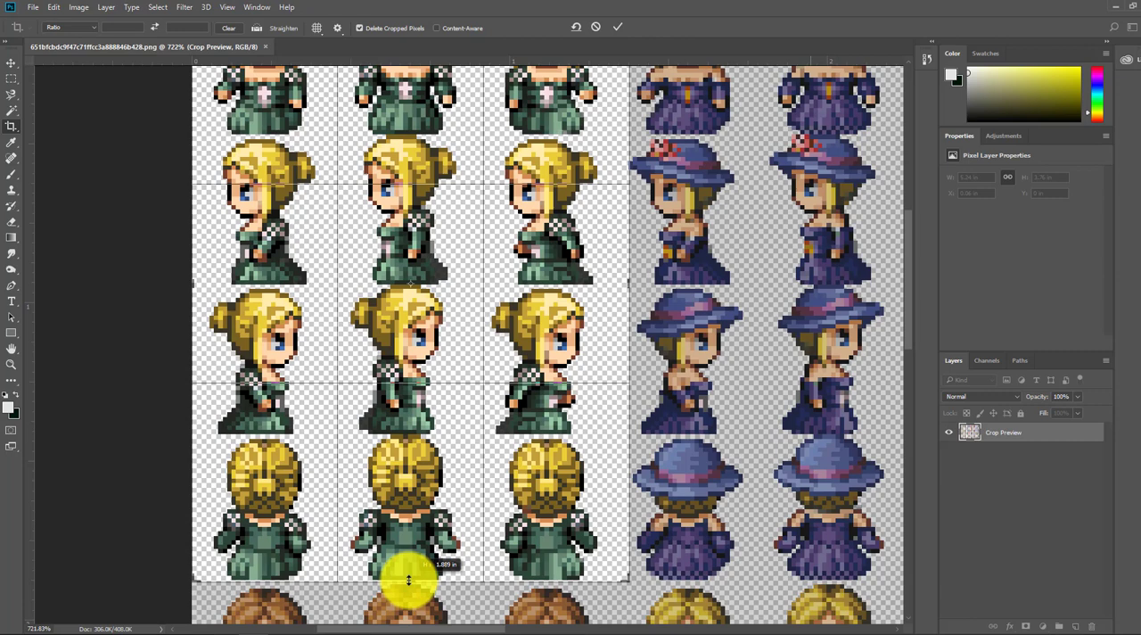
{"action": "scroll", "coordinate": [524, 389], "scroll_direction": "down", "scroll_amount": 1}
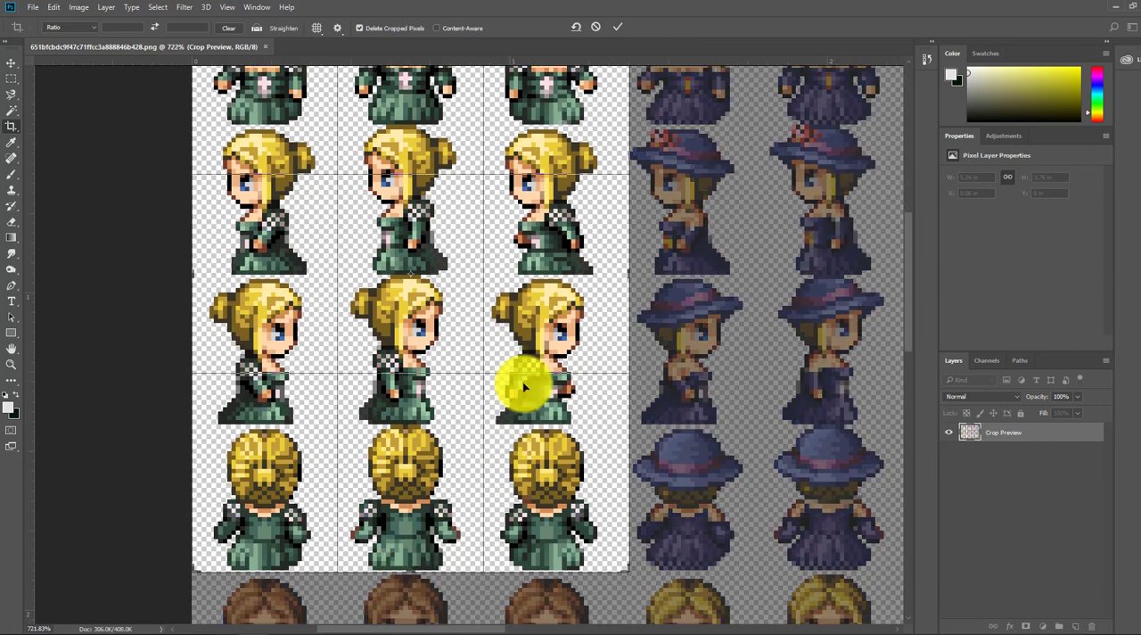
{"action": "scroll", "coordinate": [599, 350], "scroll_direction": "up", "scroll_amount": 2}
{"action": "left_click_drag", "start_coordinate": [630, 294], "coordinate": [621, 294]}
{"action": "left_click", "coordinate": [618, 28]}
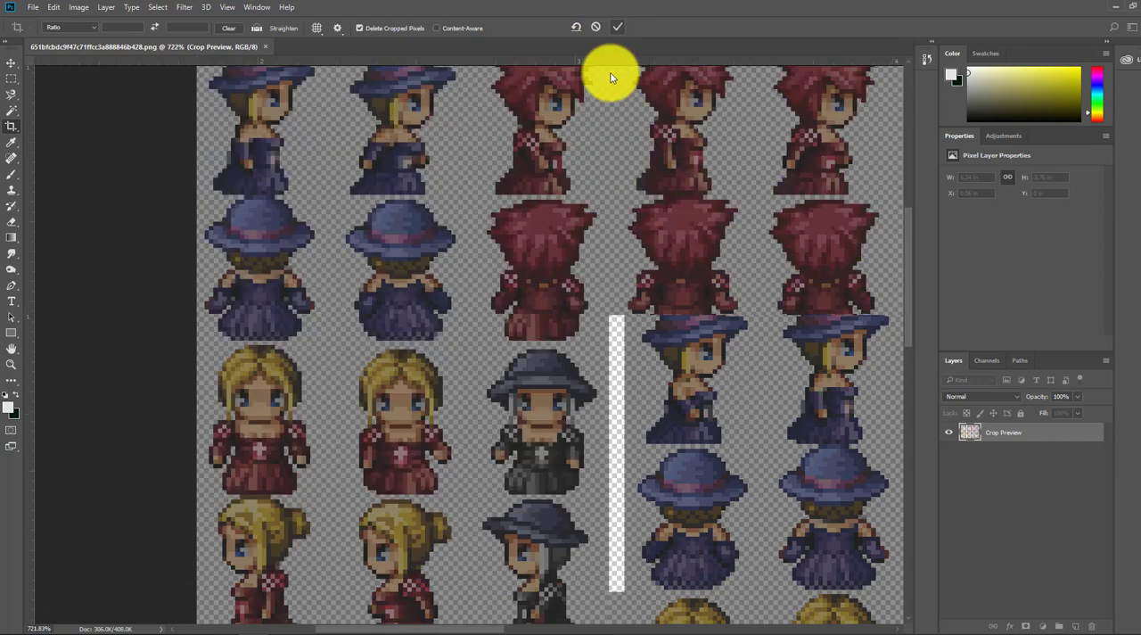
{"action": "scroll", "coordinate": [531, 307], "scroll_direction": "down", "scroll_amount": 1}
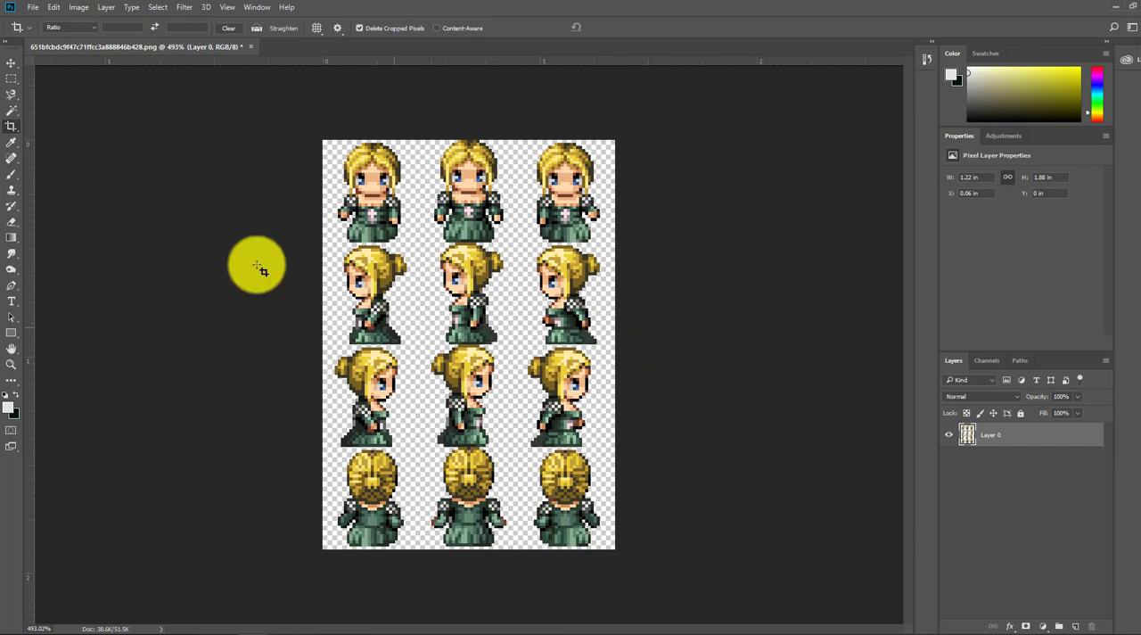
Step: Extend the canvas to the right of the third sprite column with the Crop tool, leaving room for a fourth column
{"action": "left_click", "coordinate": [10, 129]}
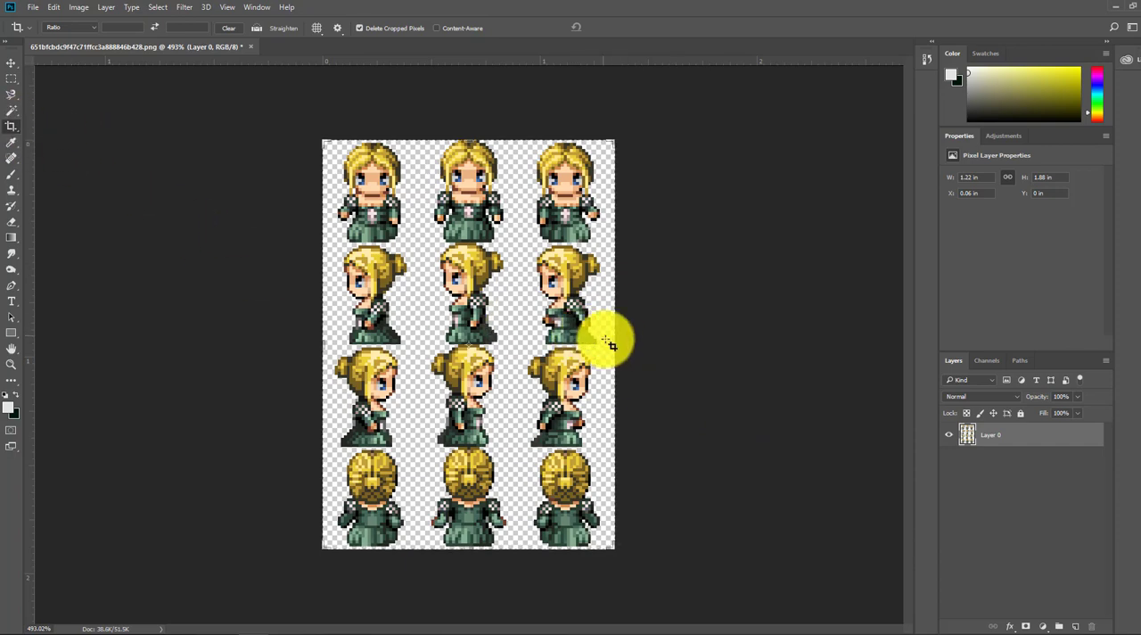
{"action": "left_click_drag", "start_coordinate": [613, 344], "coordinate": [677, 346]}
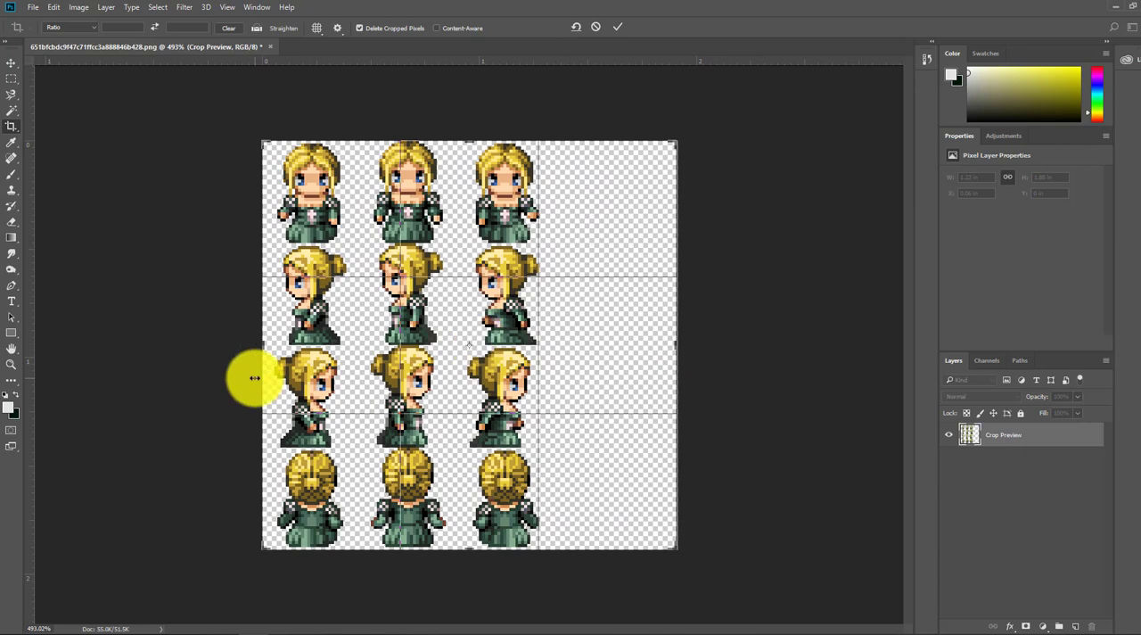
{"action": "left_click", "coordinate": [617, 25]}
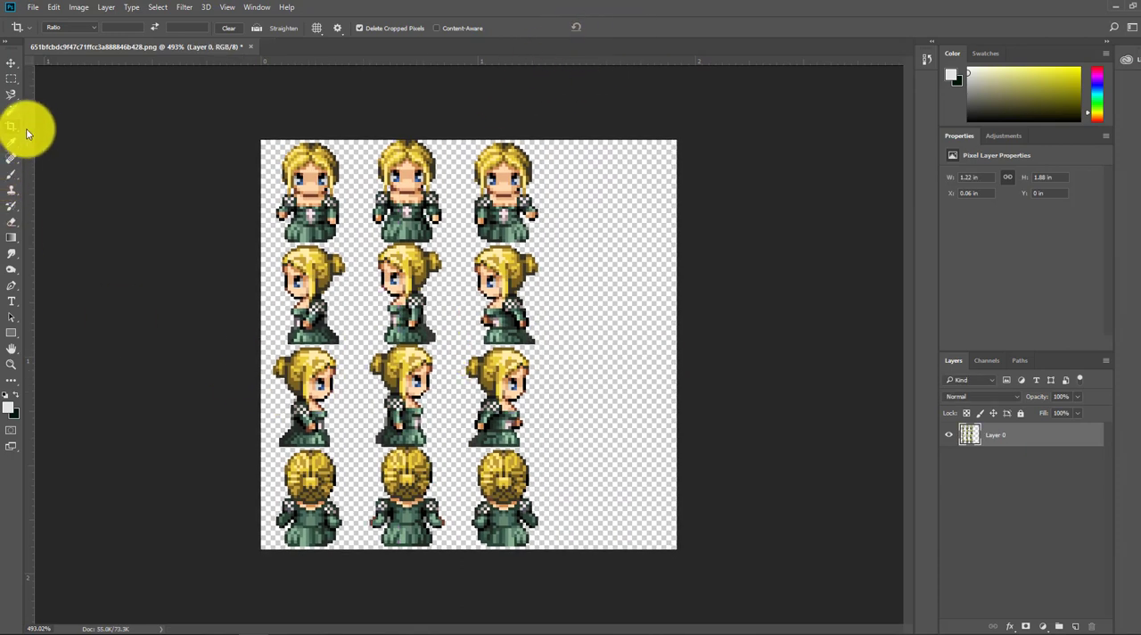
Step: Copy the middle sprite column to a new layer and place it as the fourth column, at about X 1.38 in
{"action": "left_click", "coordinate": [11, 79]}
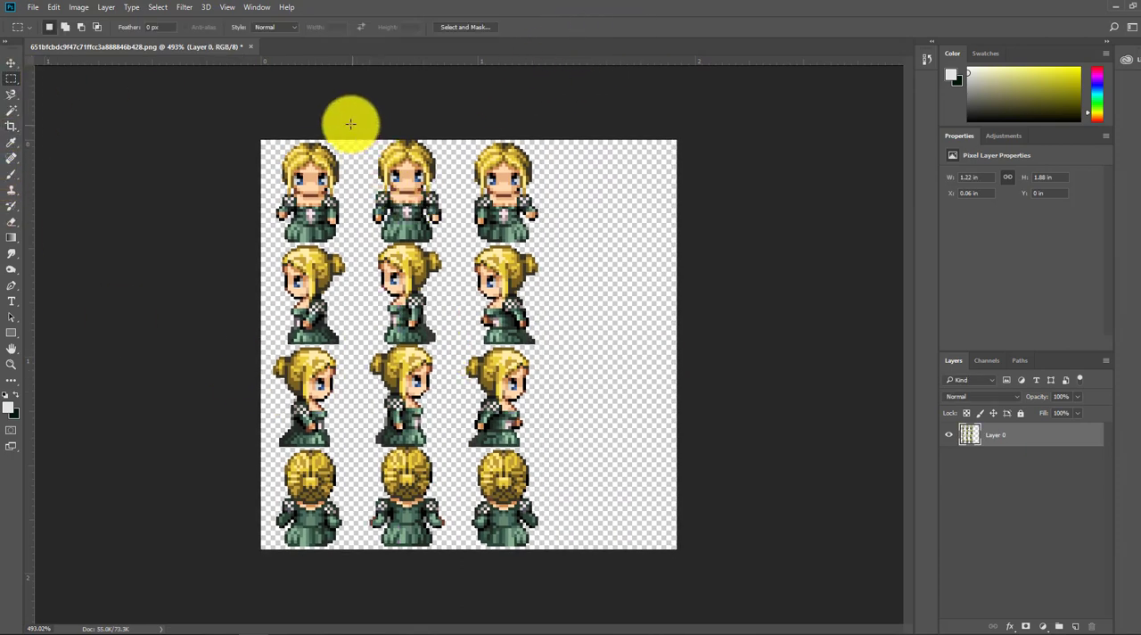
{"action": "left_click_drag", "start_coordinate": [360, 125], "coordinate": [455, 551]}
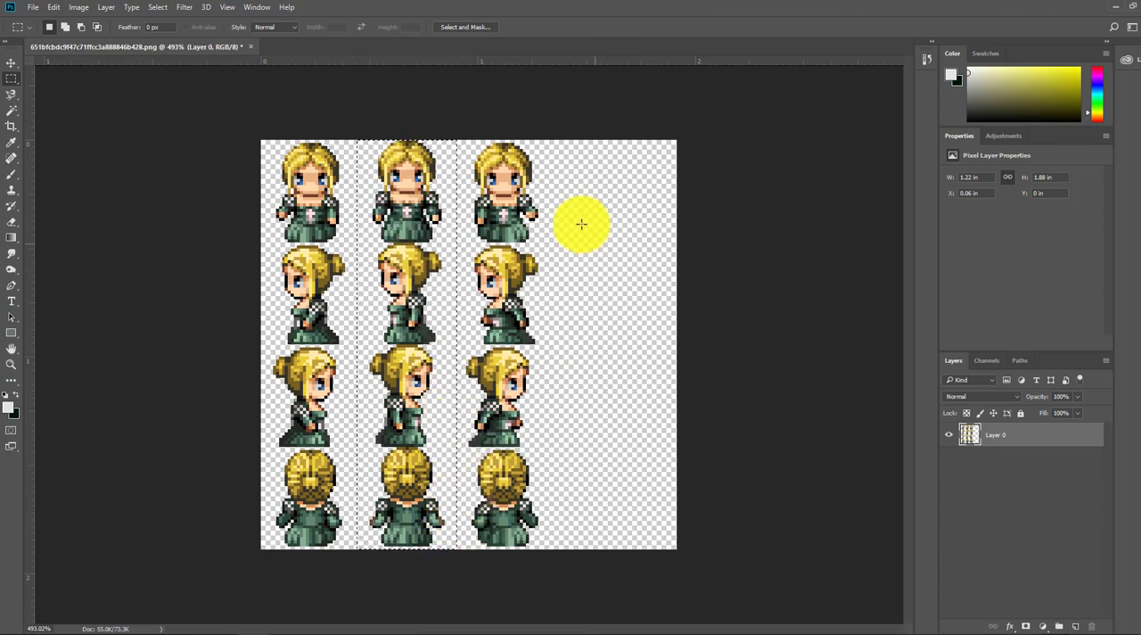
{"action": "key", "text": "ctrl+j"}
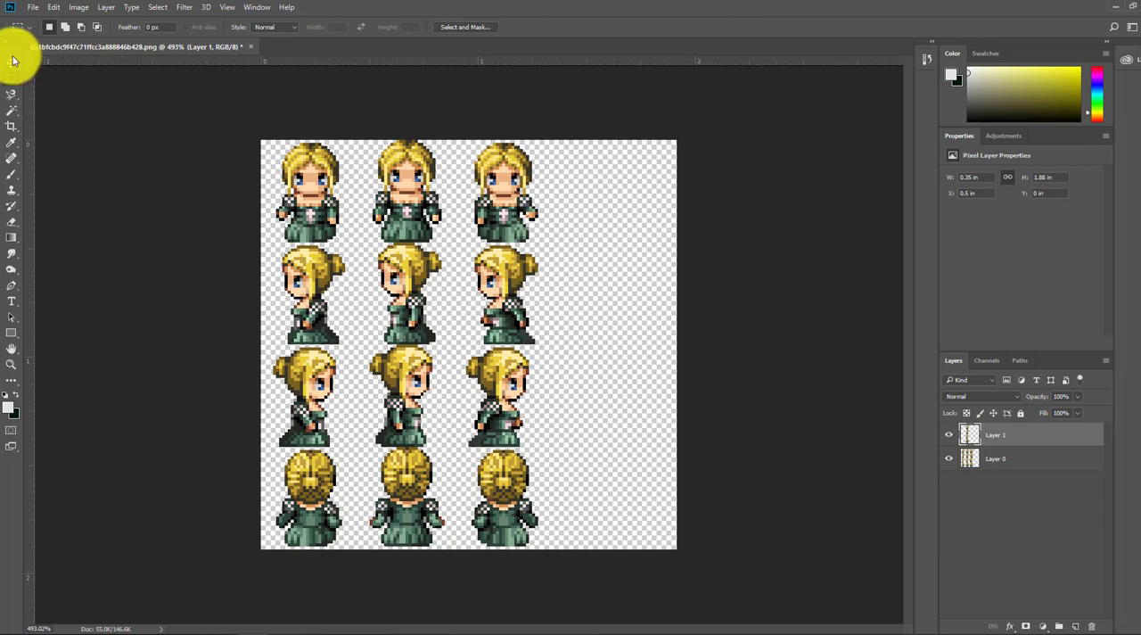
{"action": "left_click", "coordinate": [11, 62]}
{"action": "left_click_drag", "start_coordinate": [402, 287], "coordinate": [593, 298]}
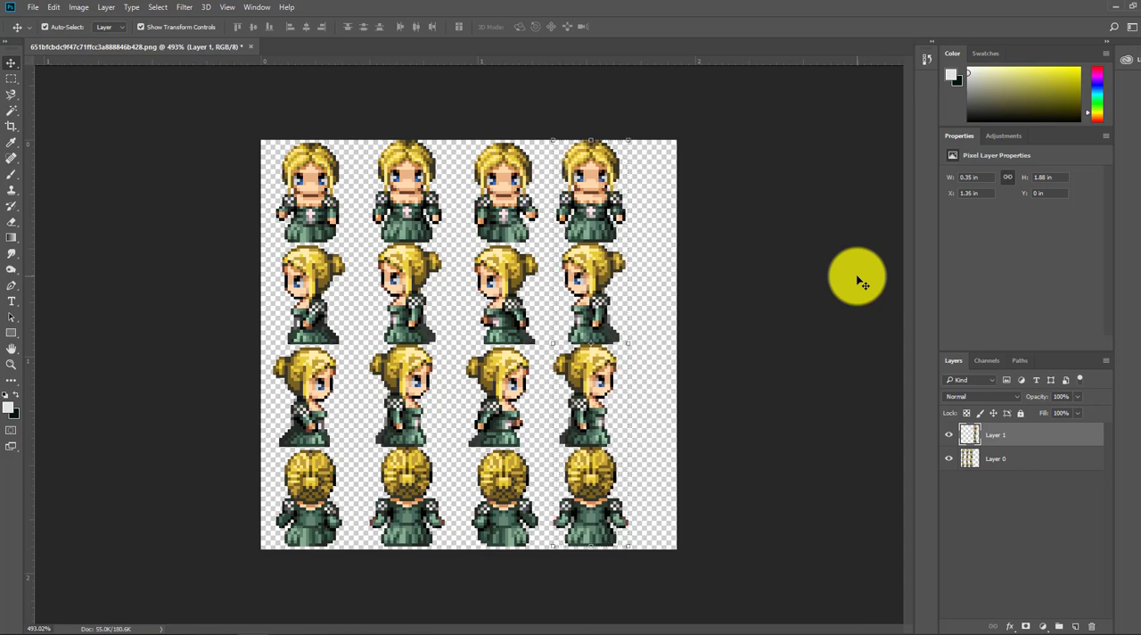
{"action": "key", "text": "Right"}
{"action": "key", "text": "Right"}
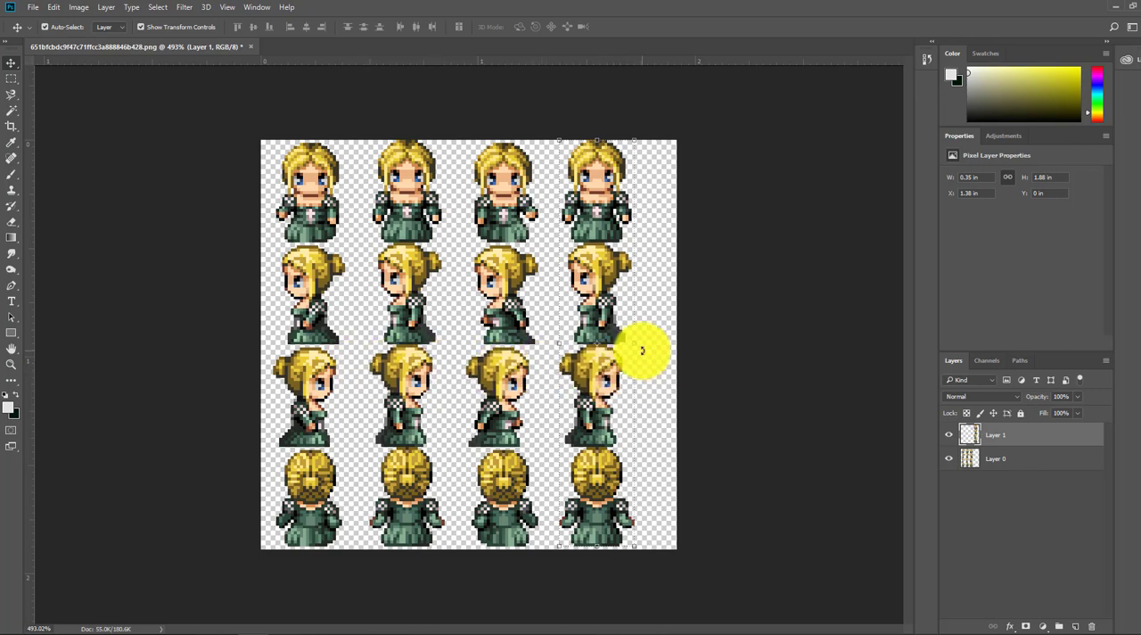
Step: Crop the surplus canvas beyond the fourth sprite column to a width of about 1.78 in
{"action": "left_click", "coordinate": [13, 126]}
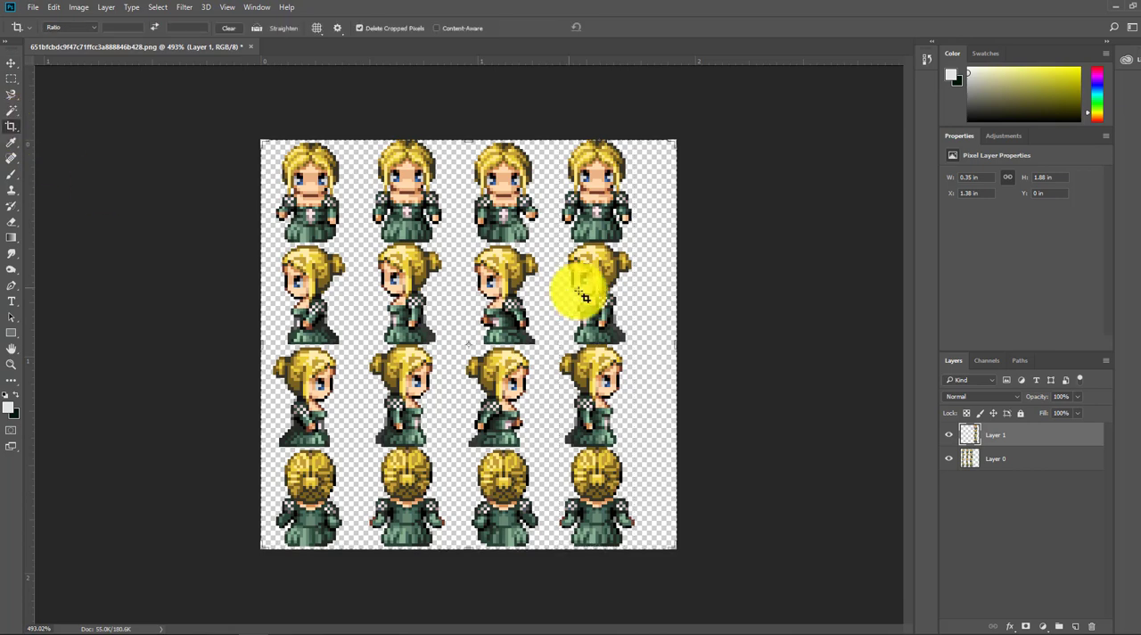
{"action": "mouse_move", "coordinate": [674, 345]}
{"action": "left_mouse_down"}
{"action": "mouse_move", "coordinate": [660, 340]}
{"action": "mouse_move", "coordinate": [660, 349]}
{"action": "left_mouse_up"}
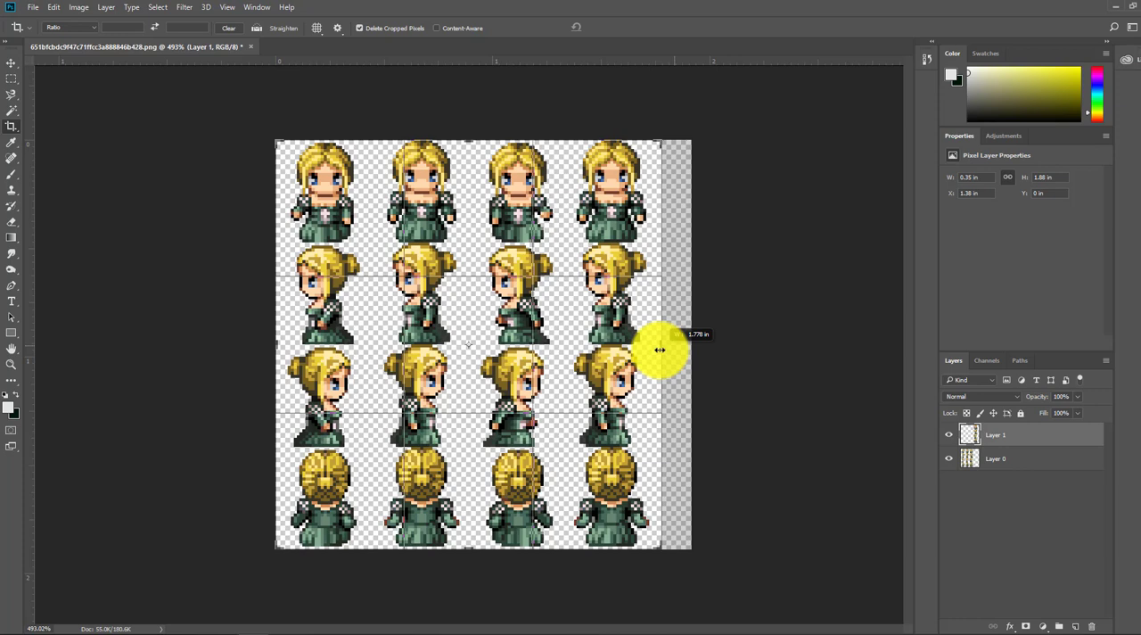
{"action": "left_click_drag", "start_coordinate": [660, 350], "coordinate": [657, 344]}
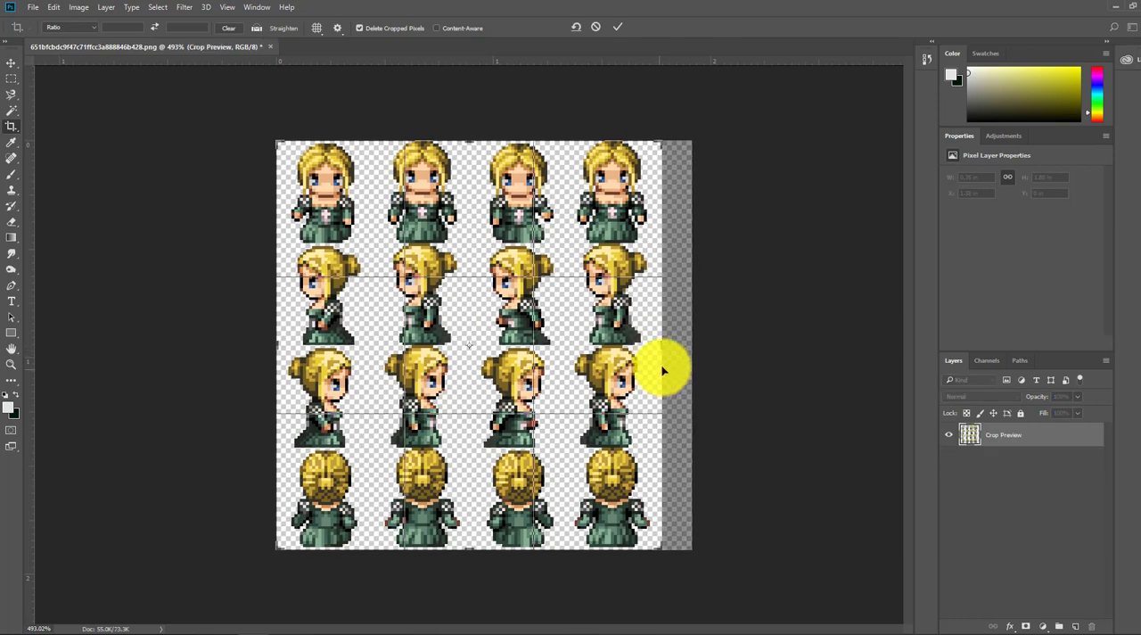
{"action": "left_click", "coordinate": [618, 29]}
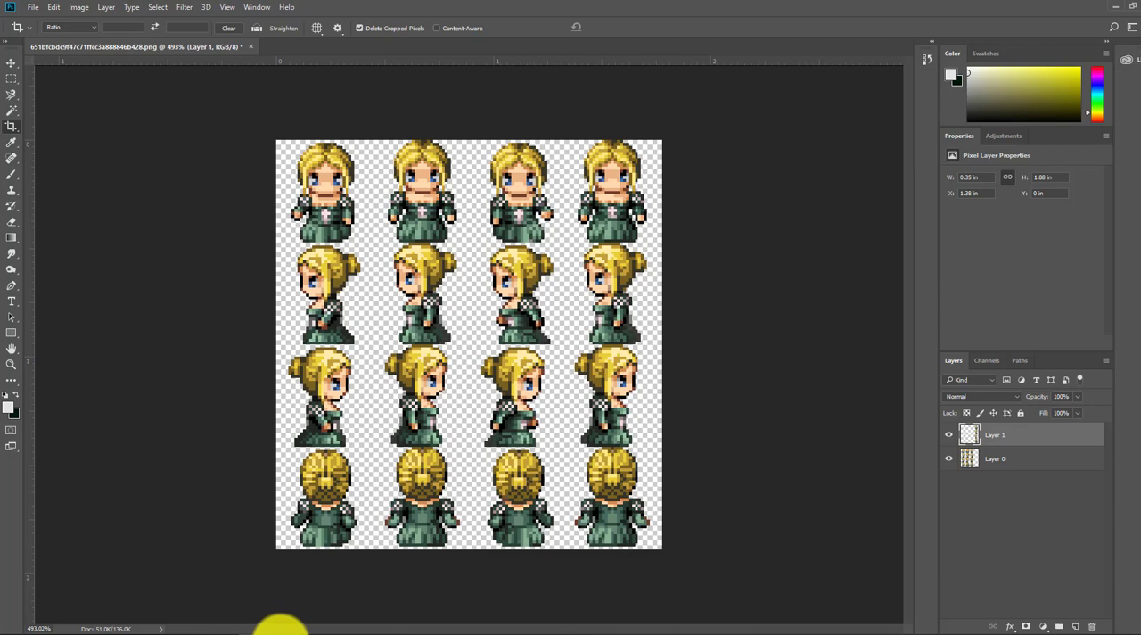
Step: Switch to RPG Maker XP, accept the 004-Fighter04 graphic and save the new event on the map
{"action": "left_click", "coordinate": [279, 624]}
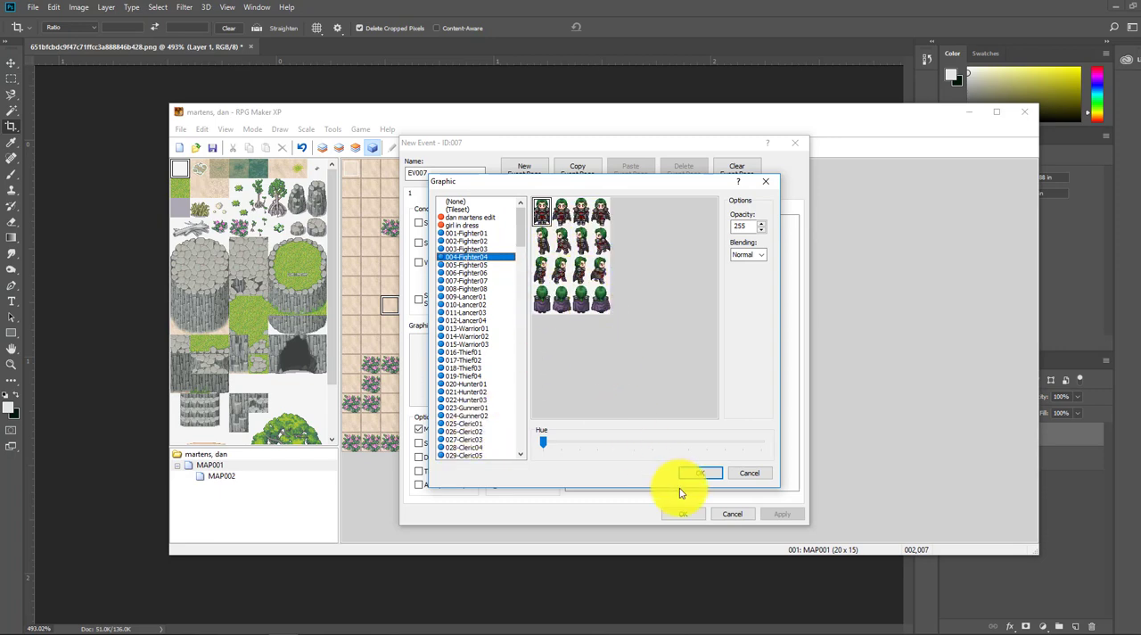
{"action": "left_click", "coordinate": [701, 472]}
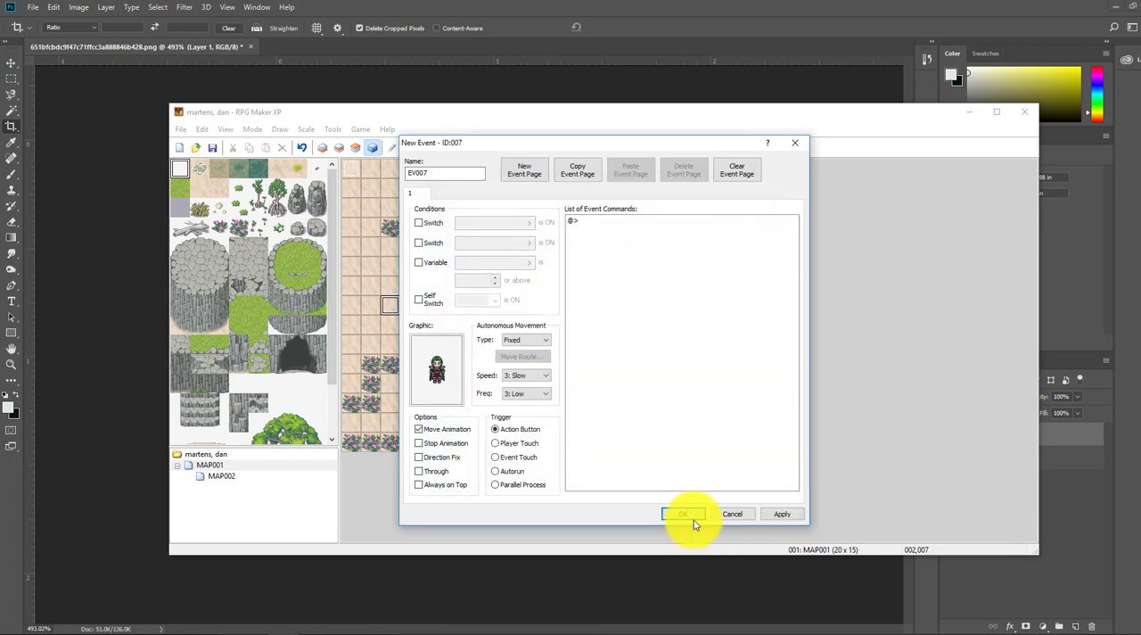
{"action": "left_click", "coordinate": [685, 514]}
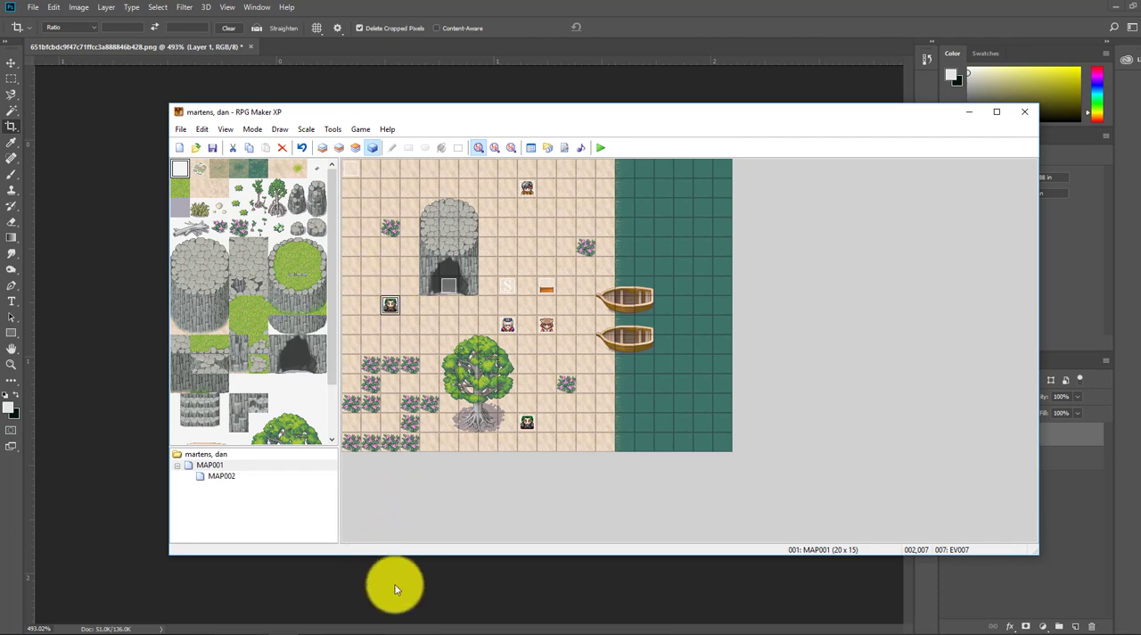
Step: Switch to Photoshop and check the sprite sheet's pixel dimensions in Image Size without changing them
{"action": "left_click", "coordinate": [683, 5]}
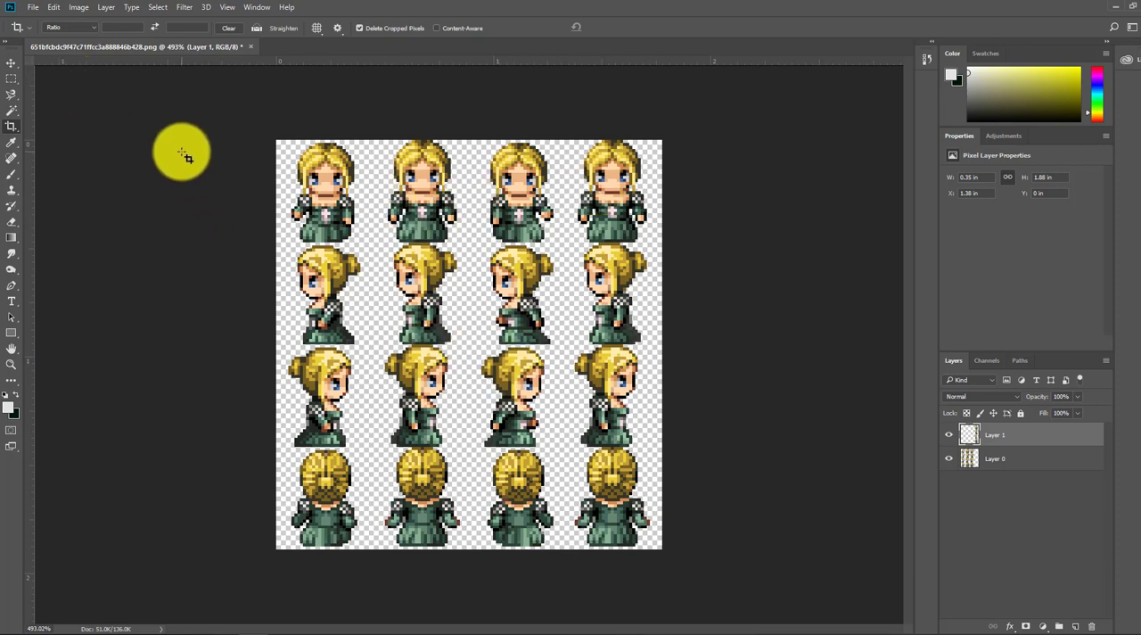
{"action": "left_click", "coordinate": [80, 7]}
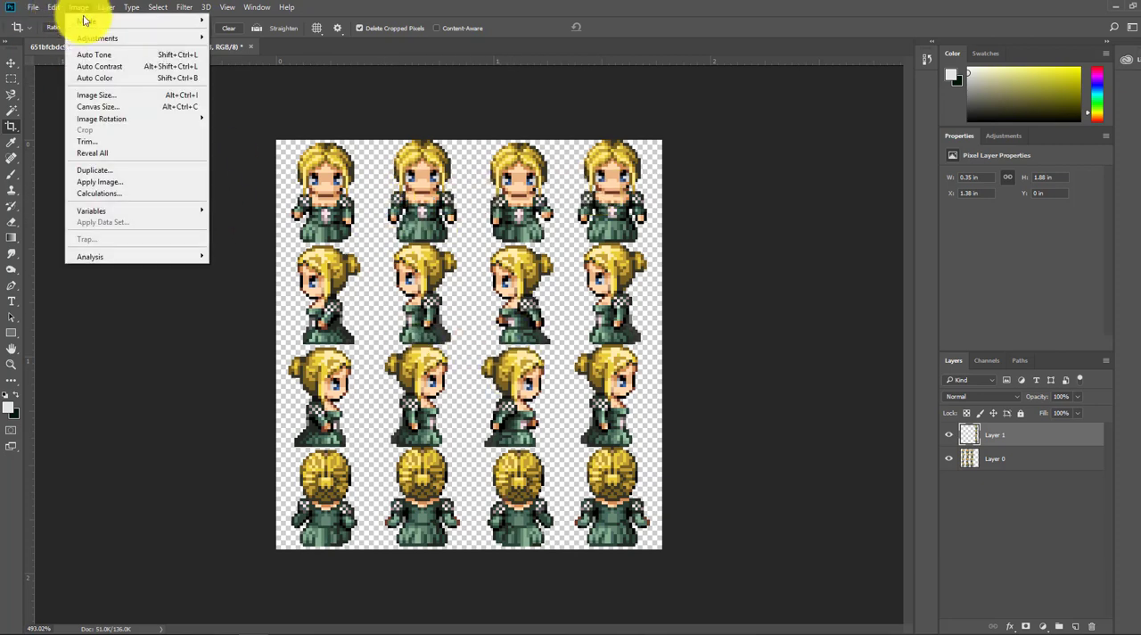
{"action": "left_click", "coordinate": [104, 95]}
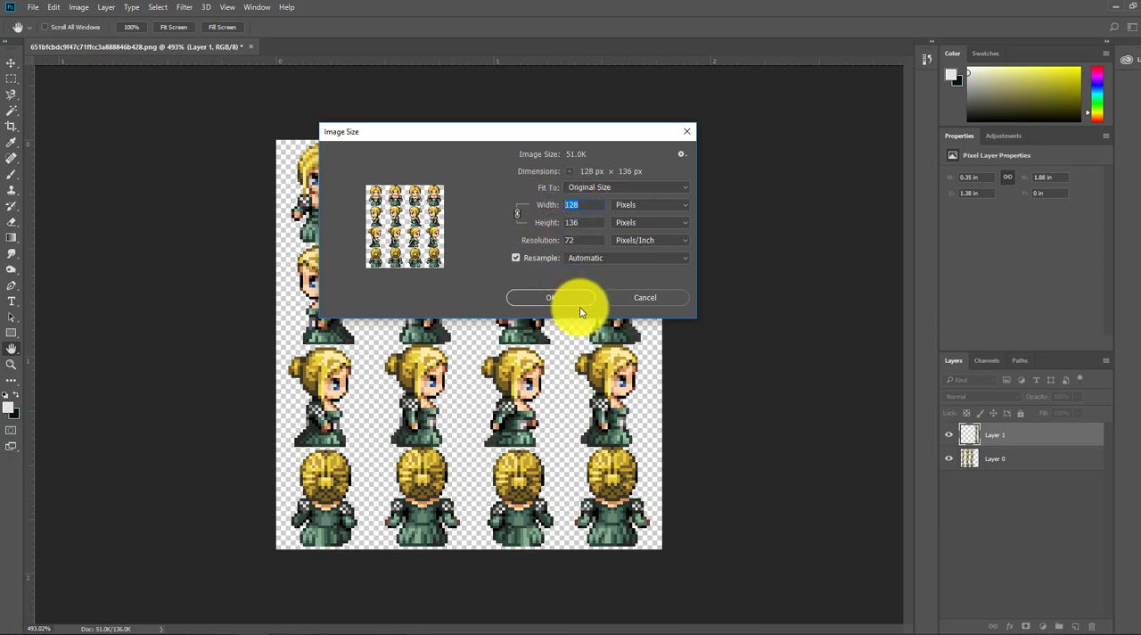
{"action": "left_click", "coordinate": [555, 297]}
{"action": "key", "text": "c"}
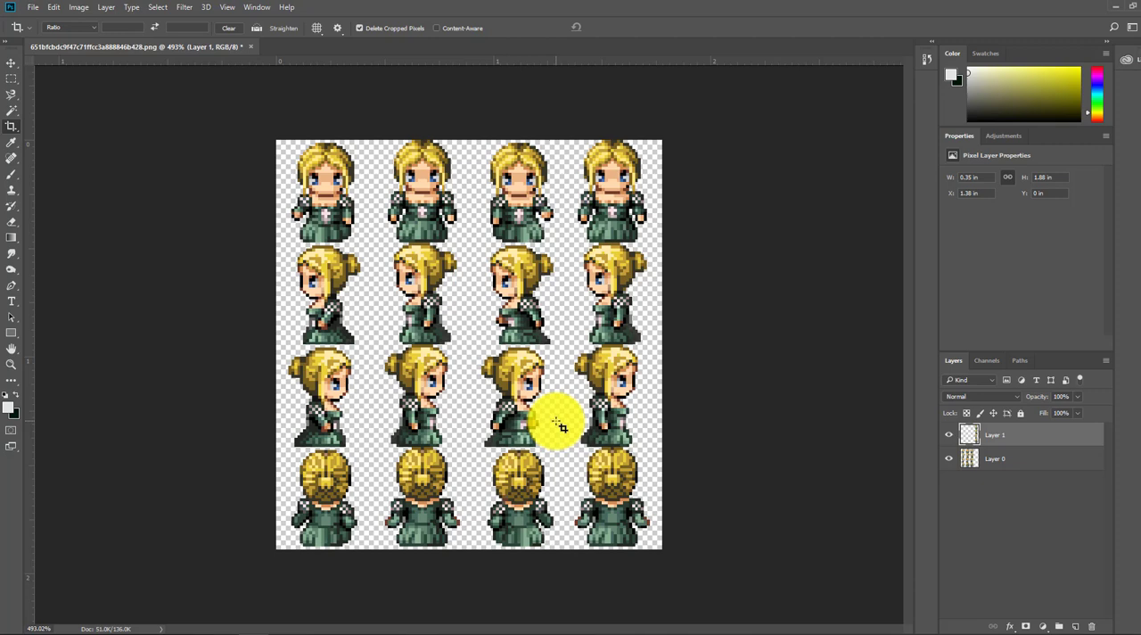
Step: Start saving the sprite sheet as a new file with PNG as the format
{"action": "left_click", "coordinate": [37, 12]}
{"action": "left_click", "coordinate": [71, 141]}
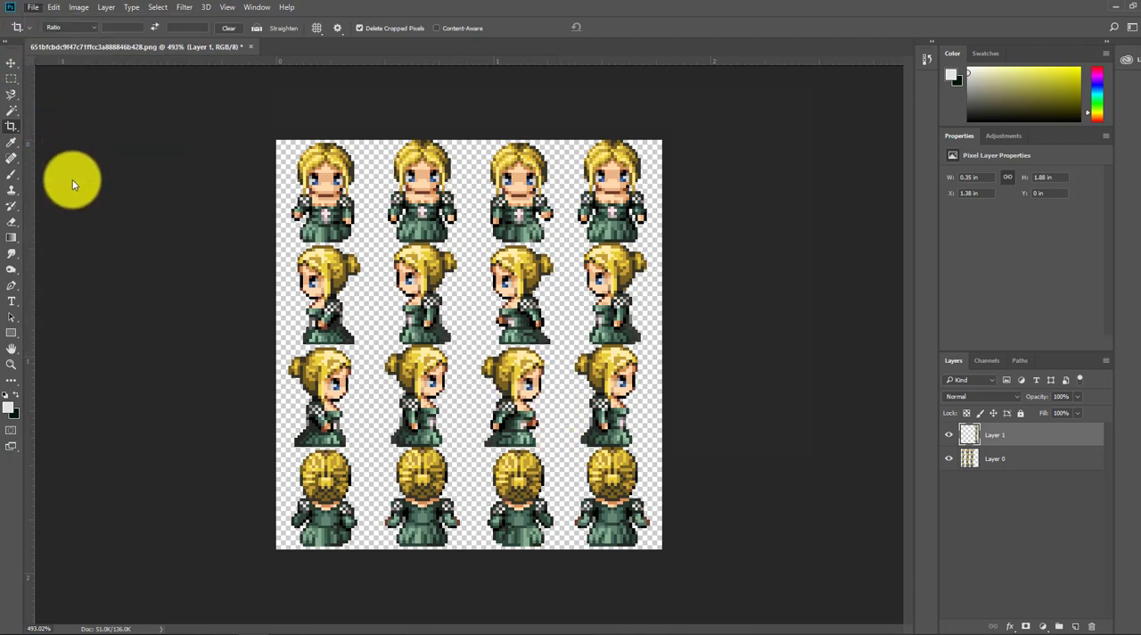
{"action": "left_click", "coordinate": [375, 352]}
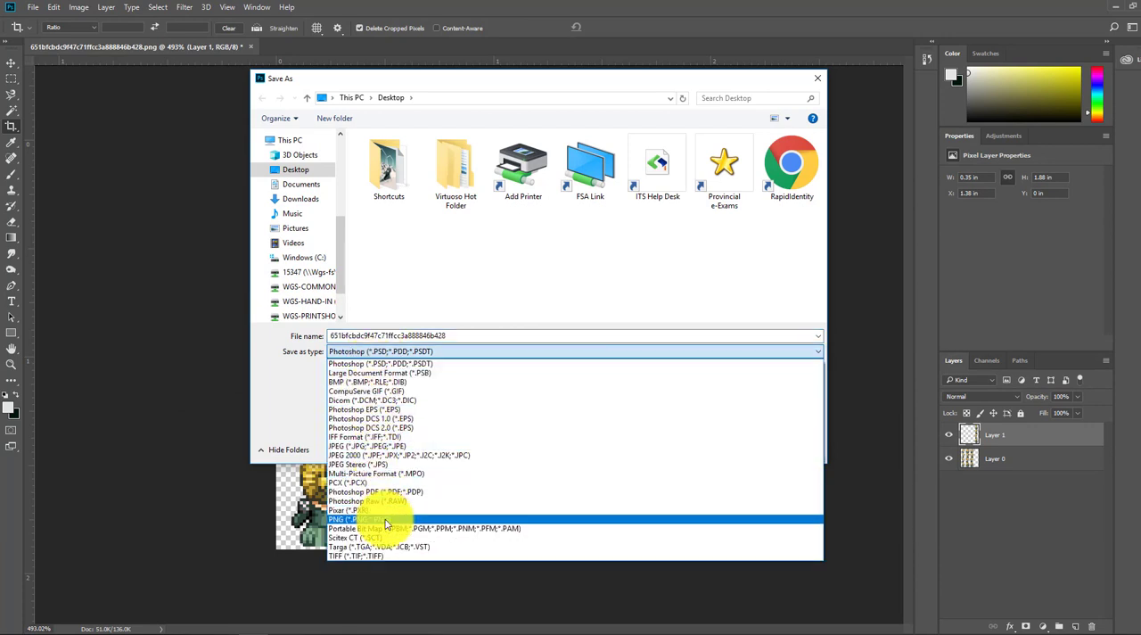
{"action": "left_click", "coordinate": [386, 524]}
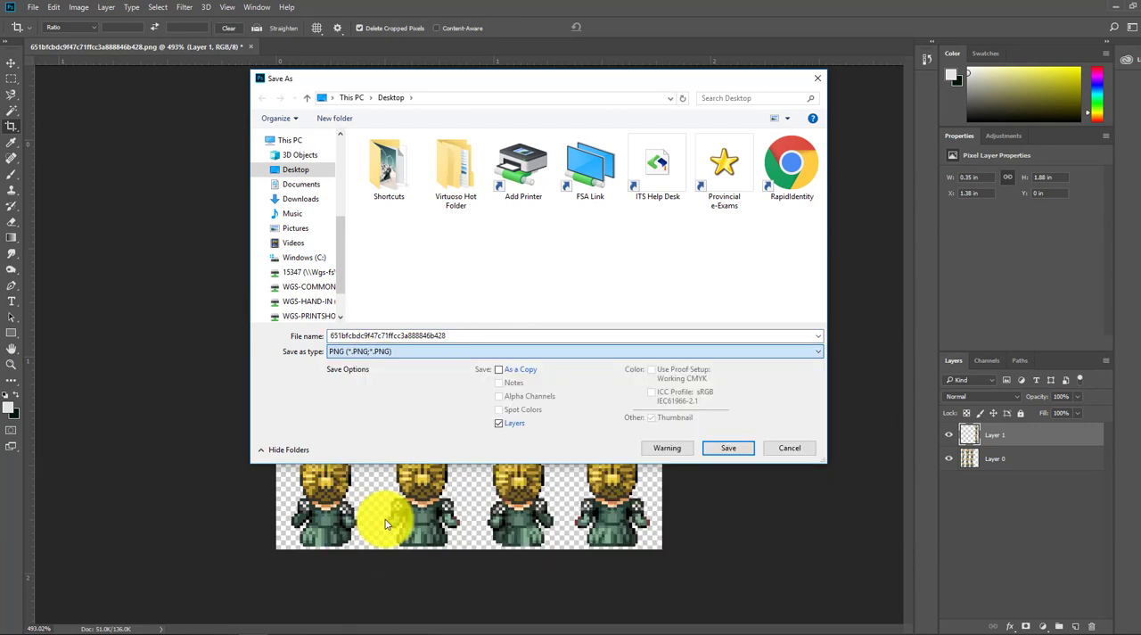
Step: Set the save location to the game project's Graphics > Characters folder, under Computers > Computers 8 > In Class > RPG Maker on H:
{"action": "left_click", "coordinate": [303, 277]}
{"action": "double_click", "coordinate": [387, 154]}
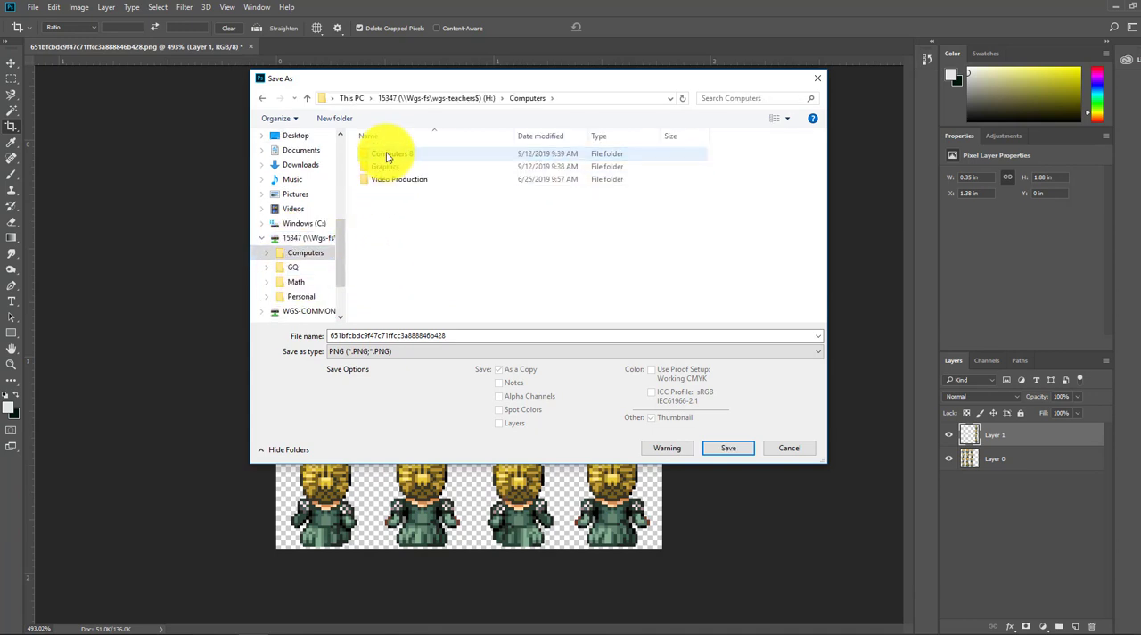
{"action": "double_click", "coordinate": [387, 153]}
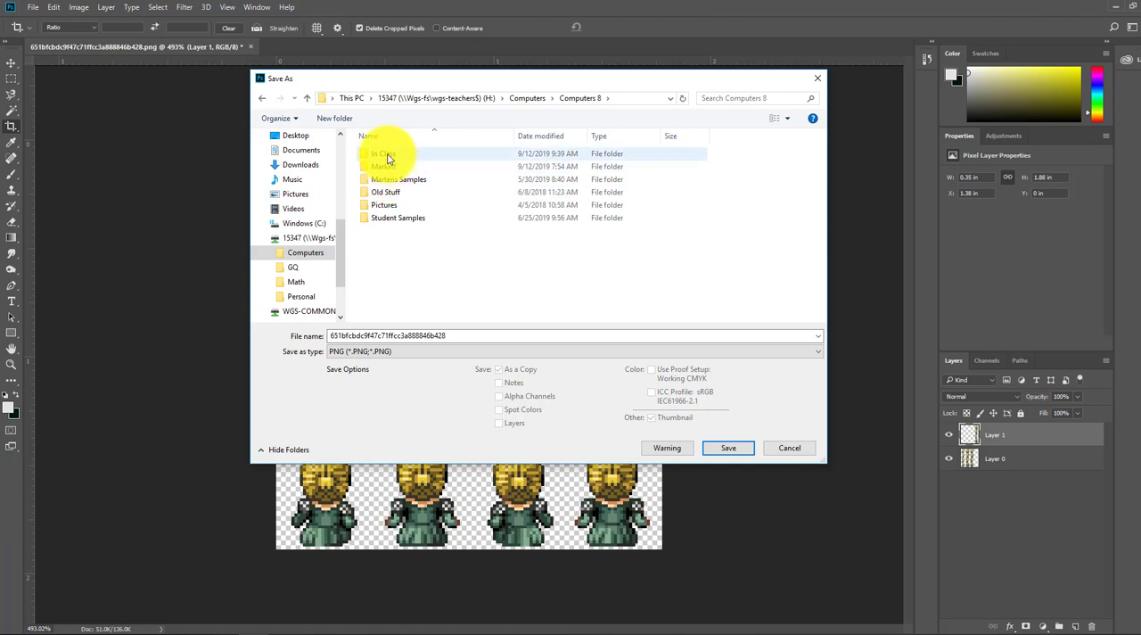
{"action": "double_click", "coordinate": [387, 157]}
{"action": "double_click", "coordinate": [389, 204]}
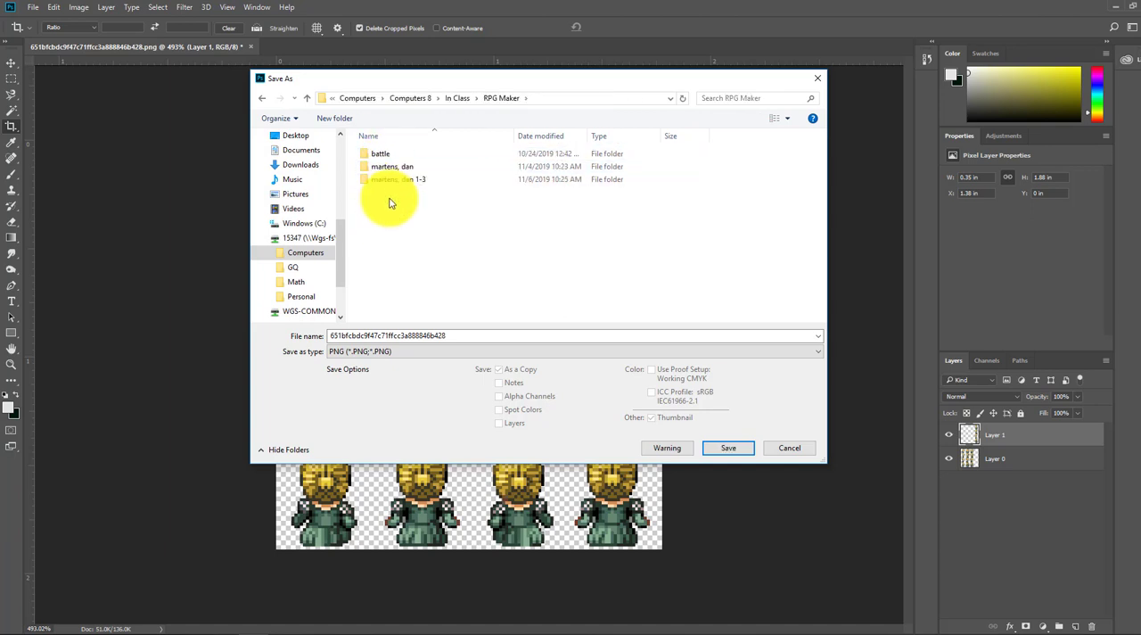
{"action": "left_click", "coordinate": [383, 166]}
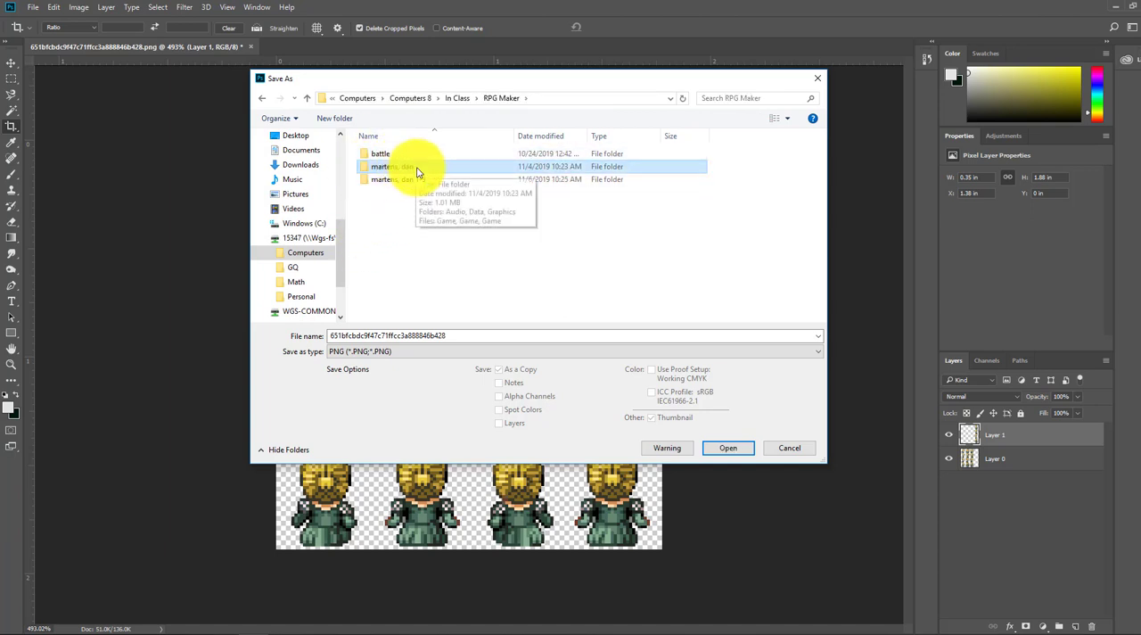
{"action": "double_click", "coordinate": [417, 171]}
{"action": "left_click", "coordinate": [382, 181]}
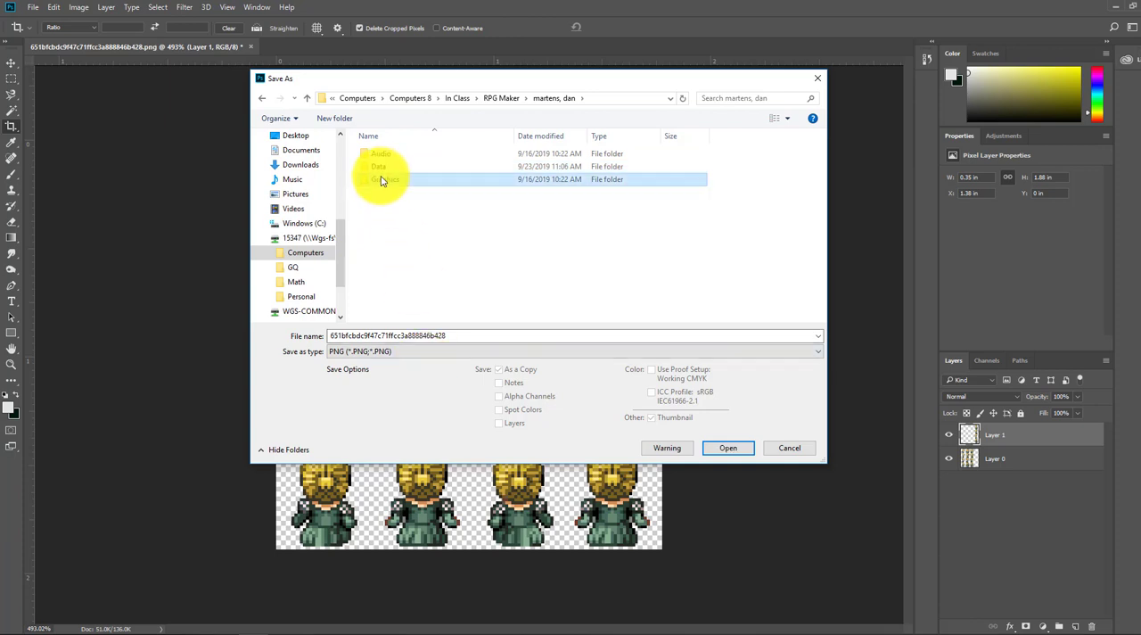
{"action": "double_click", "coordinate": [381, 181]}
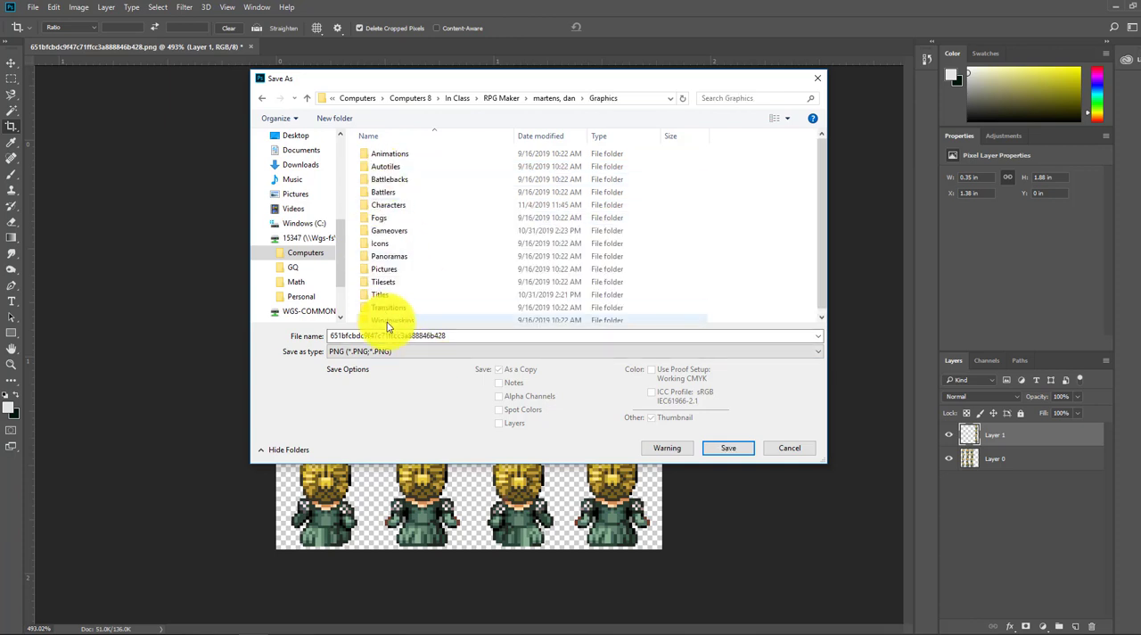
{"action": "double_click", "coordinate": [384, 205]}
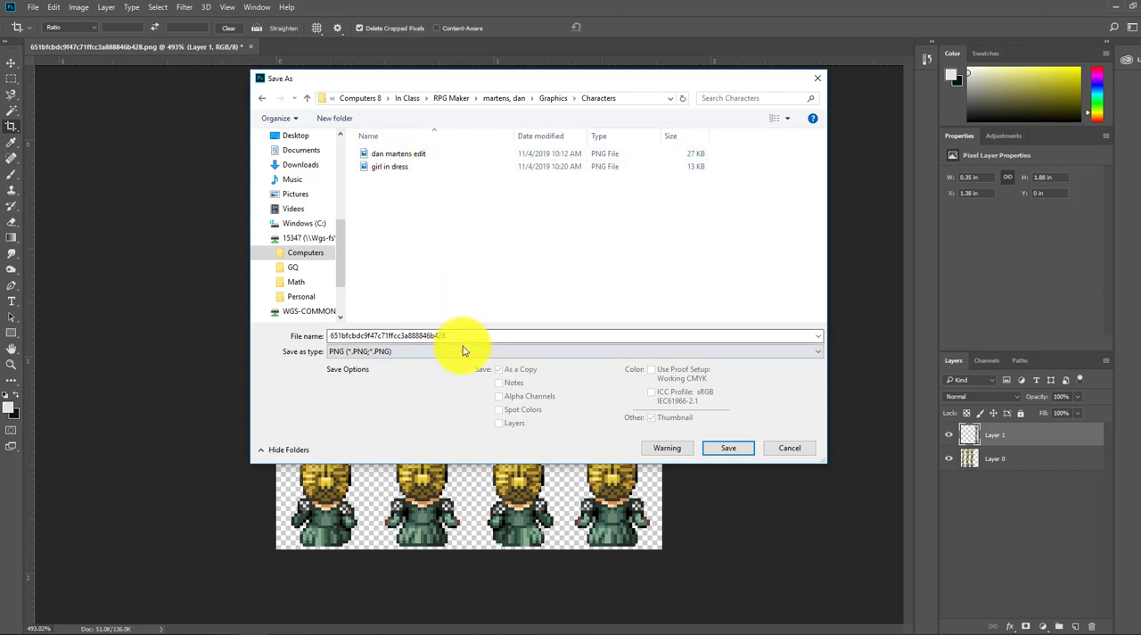
Step: Name the file "RPG sprite video" and save it with the large file size (fastest saving) option
{"action": "left_click_drag", "start_coordinate": [458, 336], "coordinate": [202, 307]}
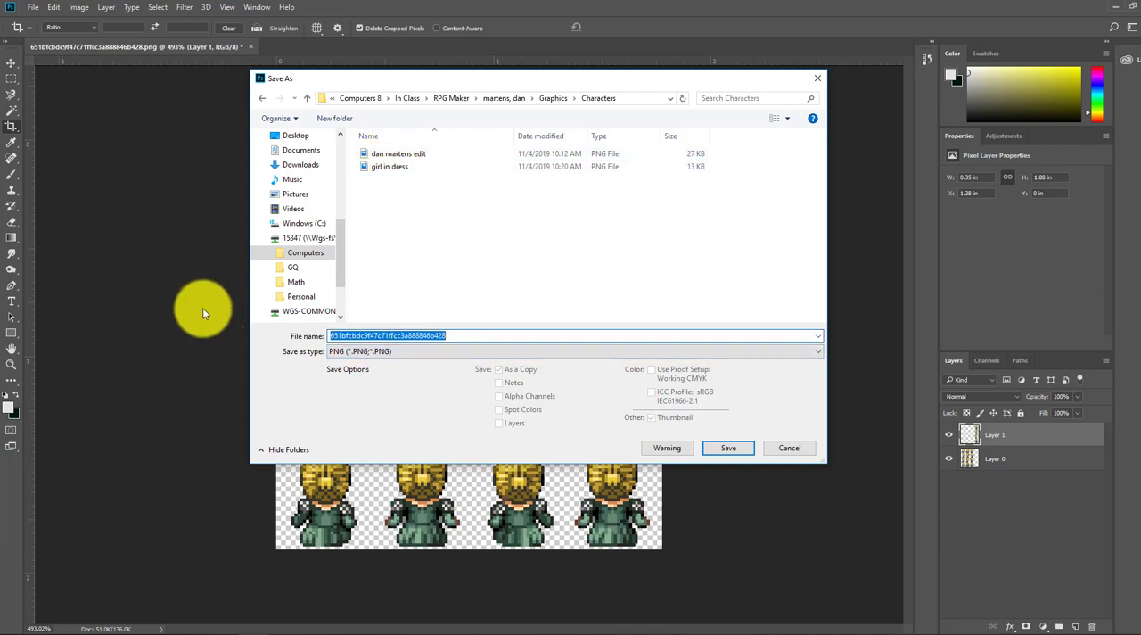
{"action": "type", "text": "R"}
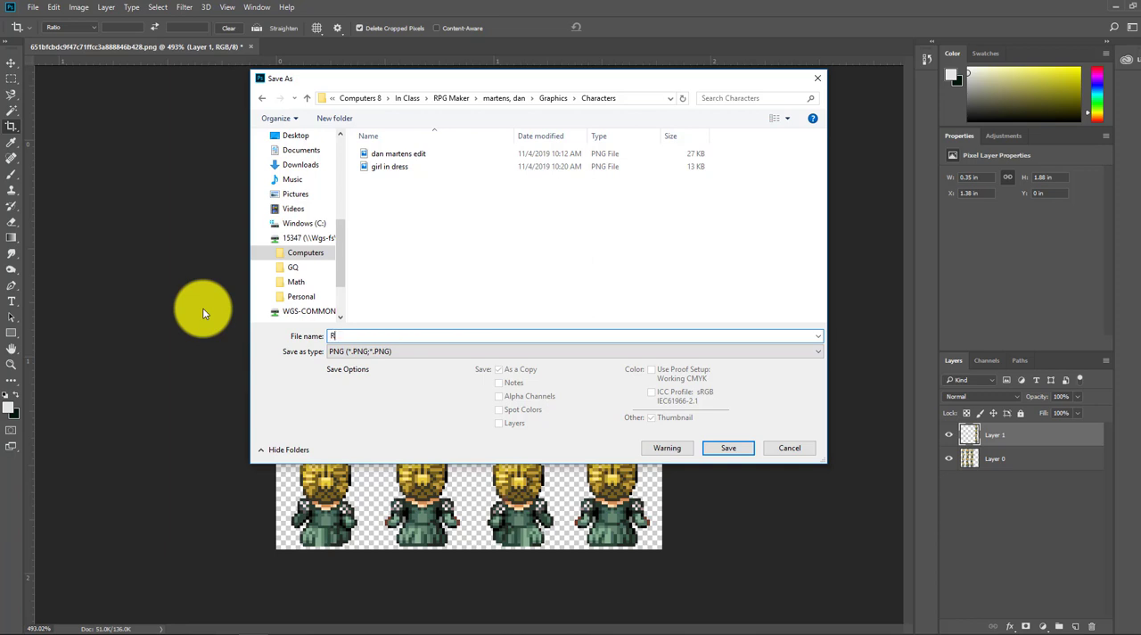
{"action": "type", "text": "PG charactre"}
{"action": "key", "text": "BackSpace"}
{"action": "key", "text": "BackSpace"}
{"action": "key", "text": "BackSpace"}
{"action": "key", "text": "BackSpace"}
{"action": "key", "text": "BackSpace"}
{"action": "key", "text": "BackSpace"}
{"action": "key", "text": "BackSpace"}
{"action": "key", "text": "BackSpace"}
{"action": "key", "text": "BackSpace"}
{"action": "type", "text": "sprite video"}
{"action": "key", "text": "Return"}
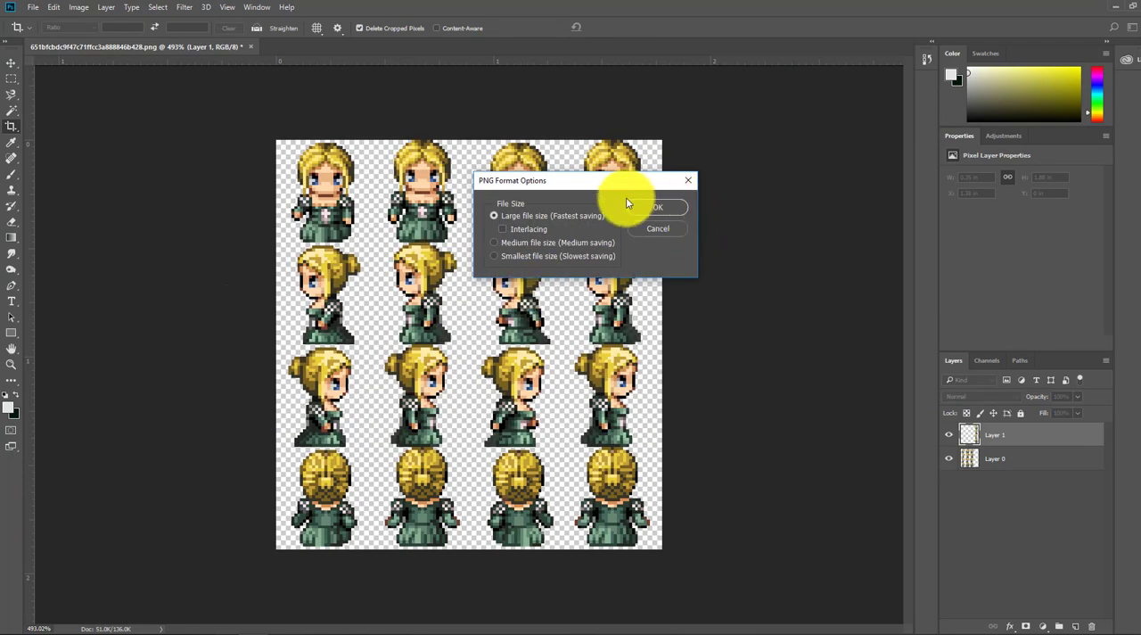
{"action": "left_click", "coordinate": [657, 207]}
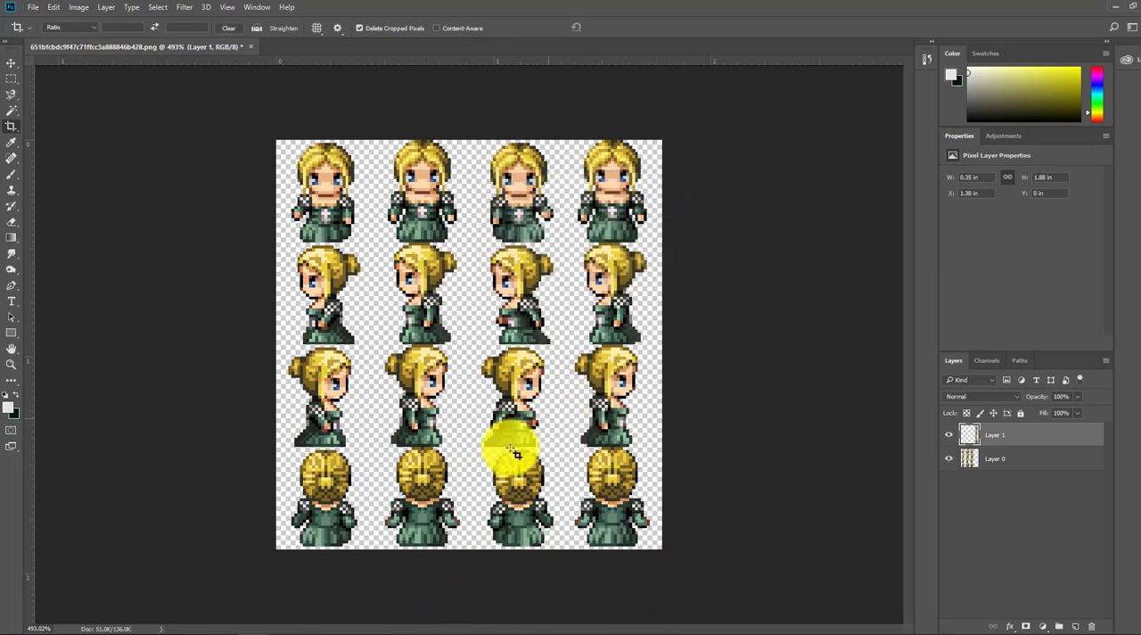
Step: Switch to RPG Maker XP and change the graphic of map event EV007 to "RPG sprite video"
{"action": "left_click", "coordinate": [276, 630]}
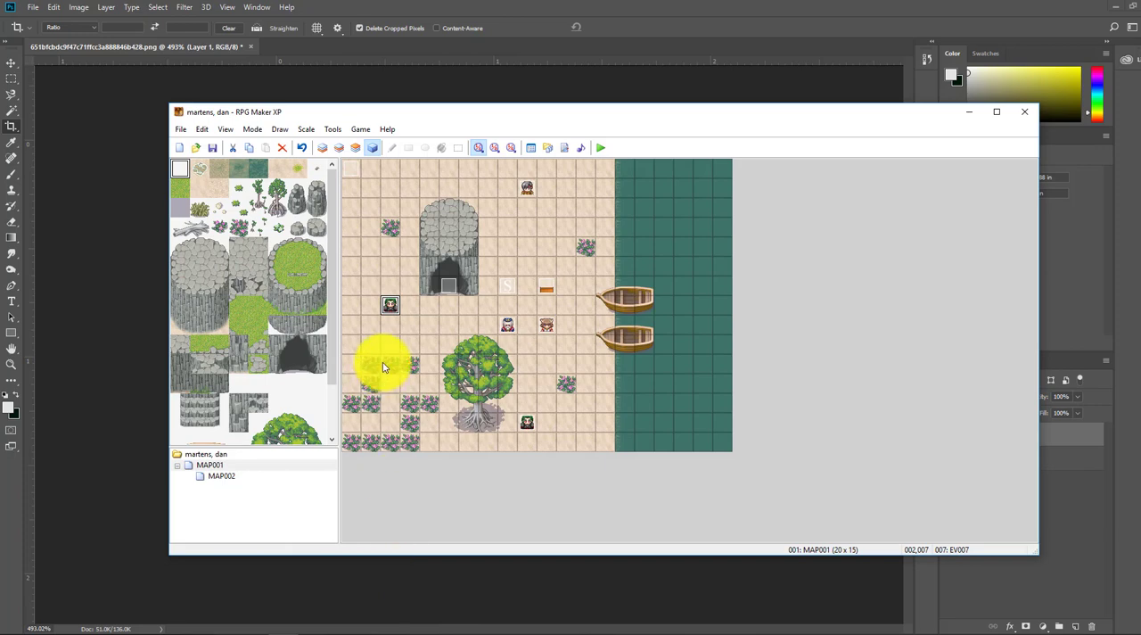
{"action": "right_click", "coordinate": [388, 308]}
{"action": "left_click", "coordinate": [412, 310]}
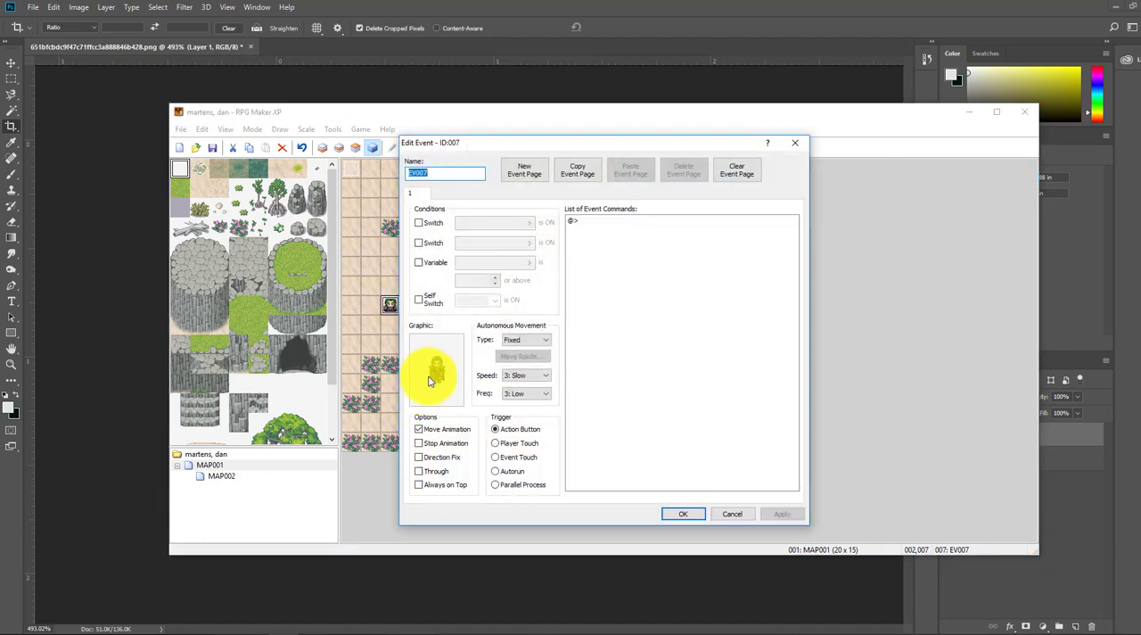
{"action": "double_click", "coordinate": [432, 378]}
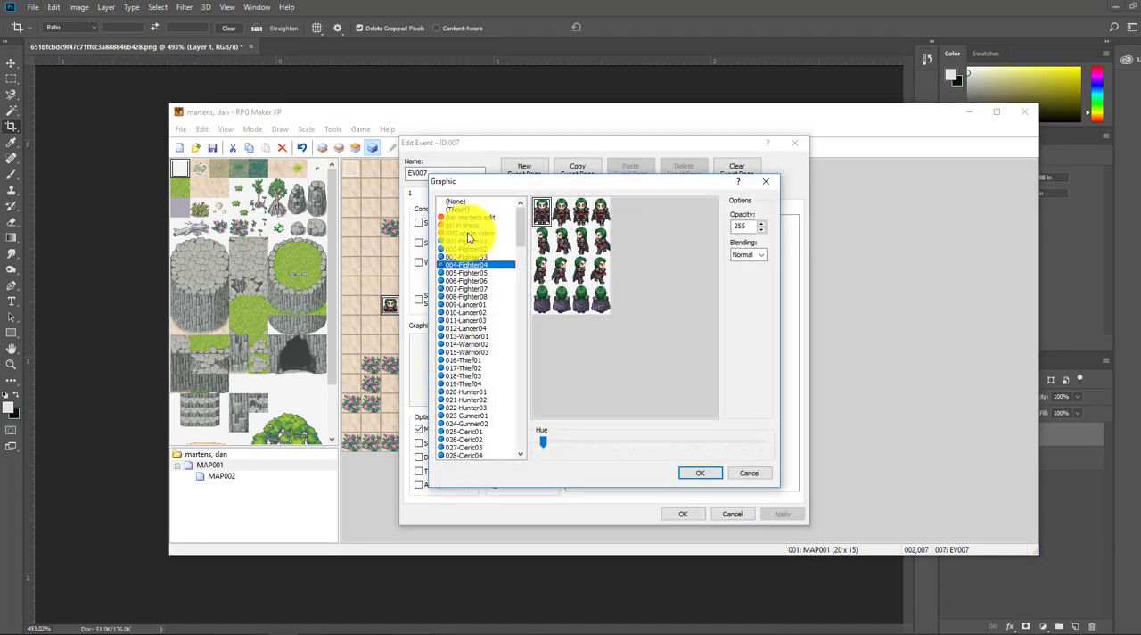
{"action": "left_click", "coordinate": [468, 234]}
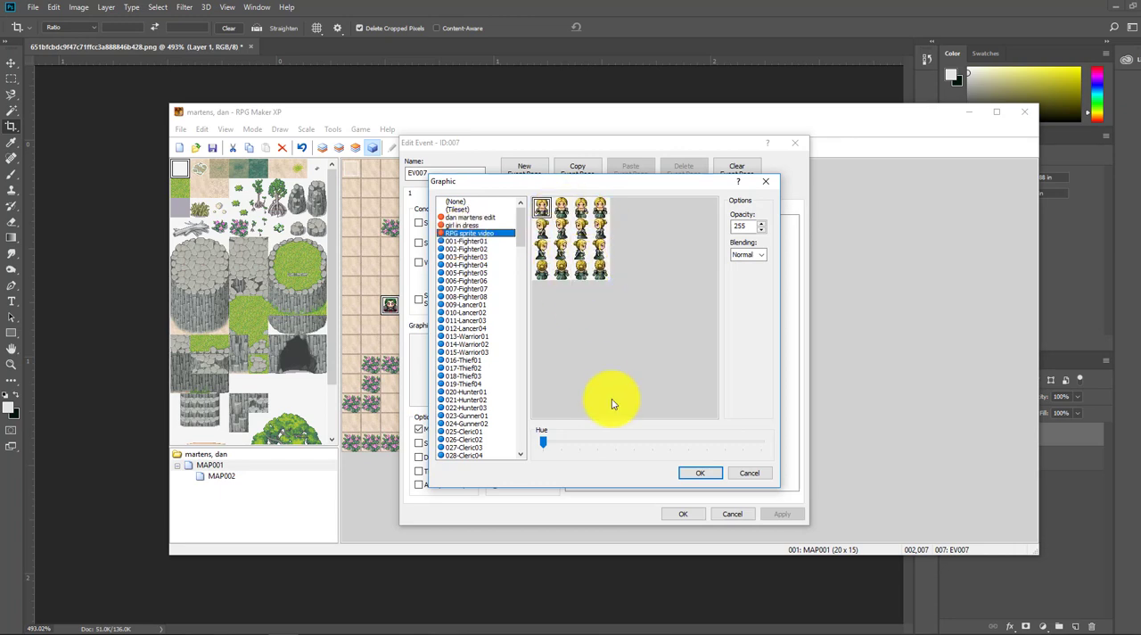
{"action": "left_click", "coordinate": [702, 474]}
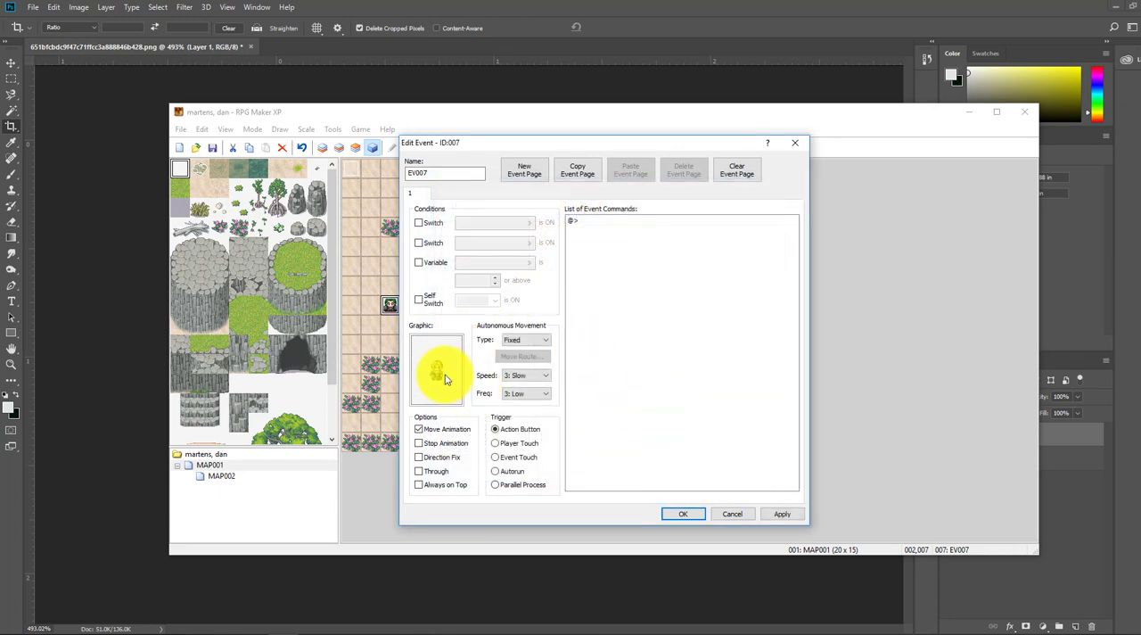
Step: Set the event's autonomous movement to Random with speed 4: Fast and frequency 6: Highest, and accept the event
{"action": "left_click", "coordinate": [546, 341]}
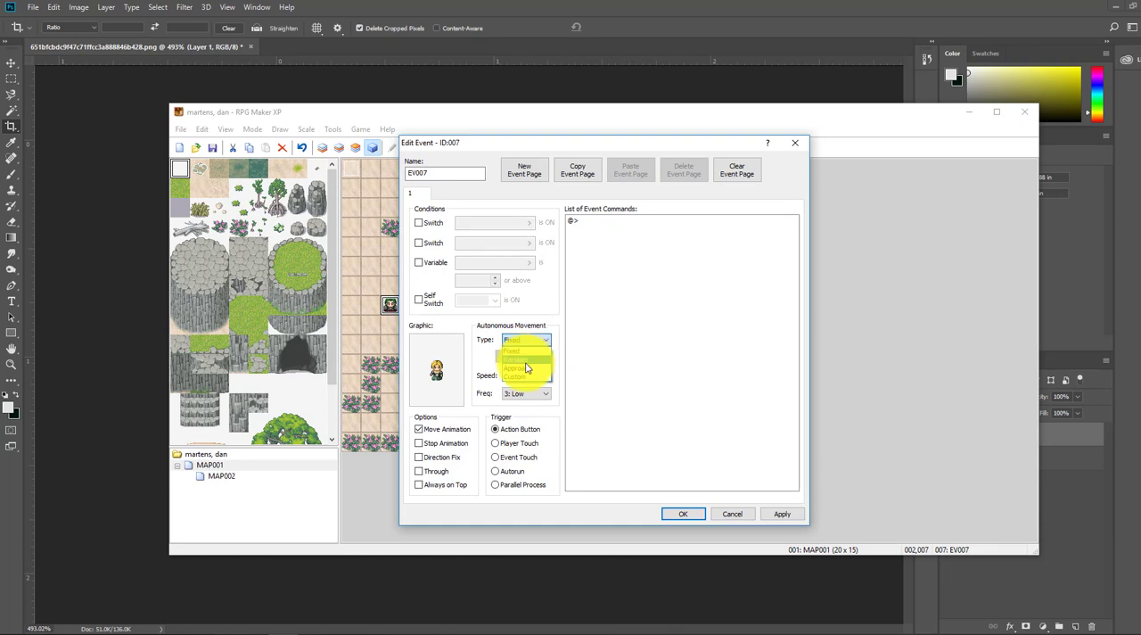
{"action": "left_click", "coordinate": [522, 359]}
{"action": "left_click", "coordinate": [539, 393]}
{"action": "left_click", "coordinate": [524, 448]}
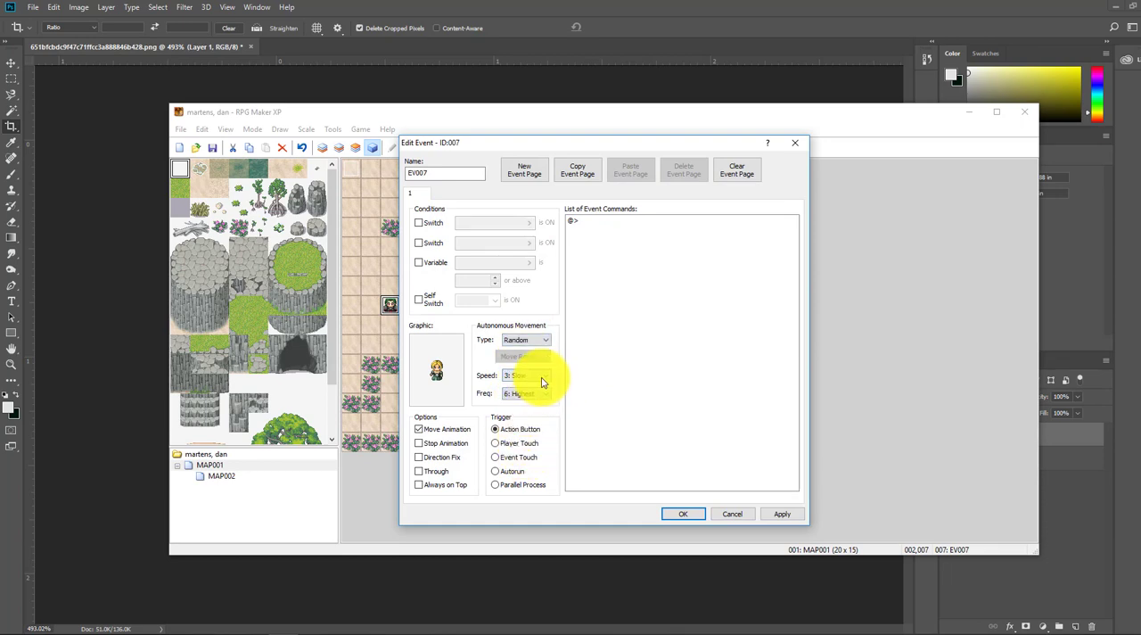
{"action": "left_click", "coordinate": [524, 414]}
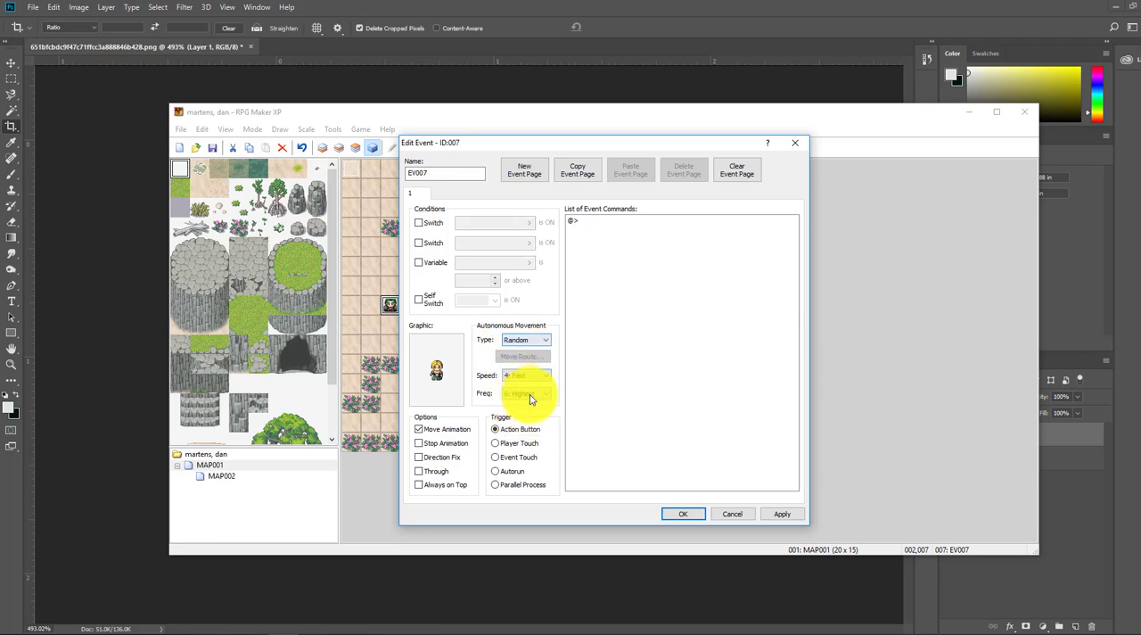
{"action": "left_click", "coordinate": [683, 515]}
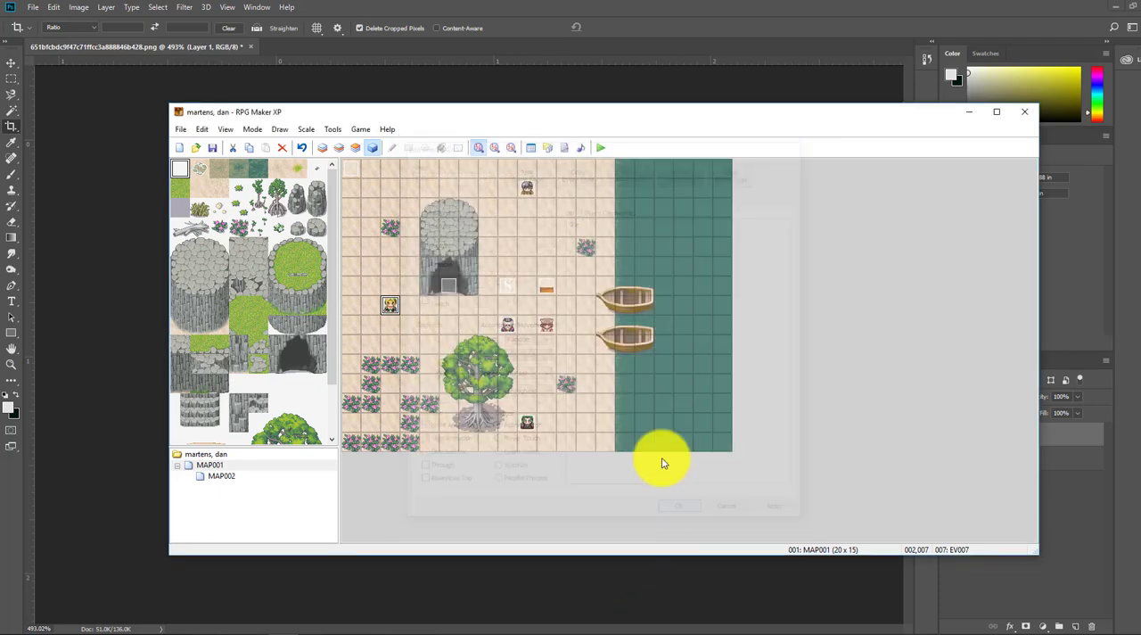
Step: Save the project and playtest it with a new game, dismissing the opening message, walking the player upward and closing the game
{"action": "left_click", "coordinate": [600, 147]}
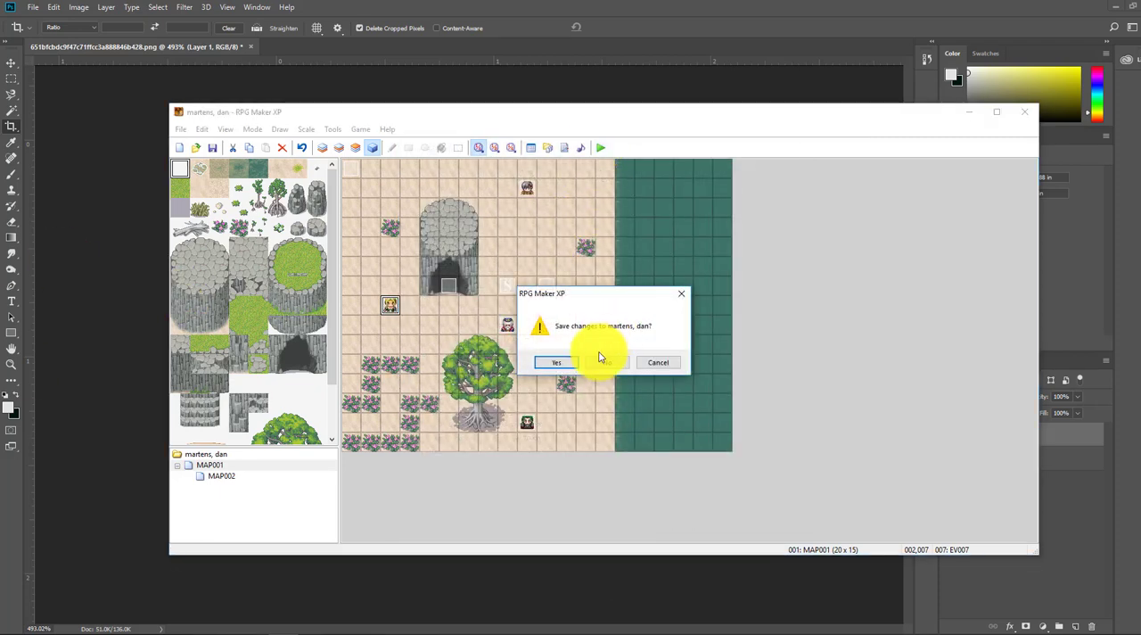
{"action": "left_click", "coordinate": [558, 364]}
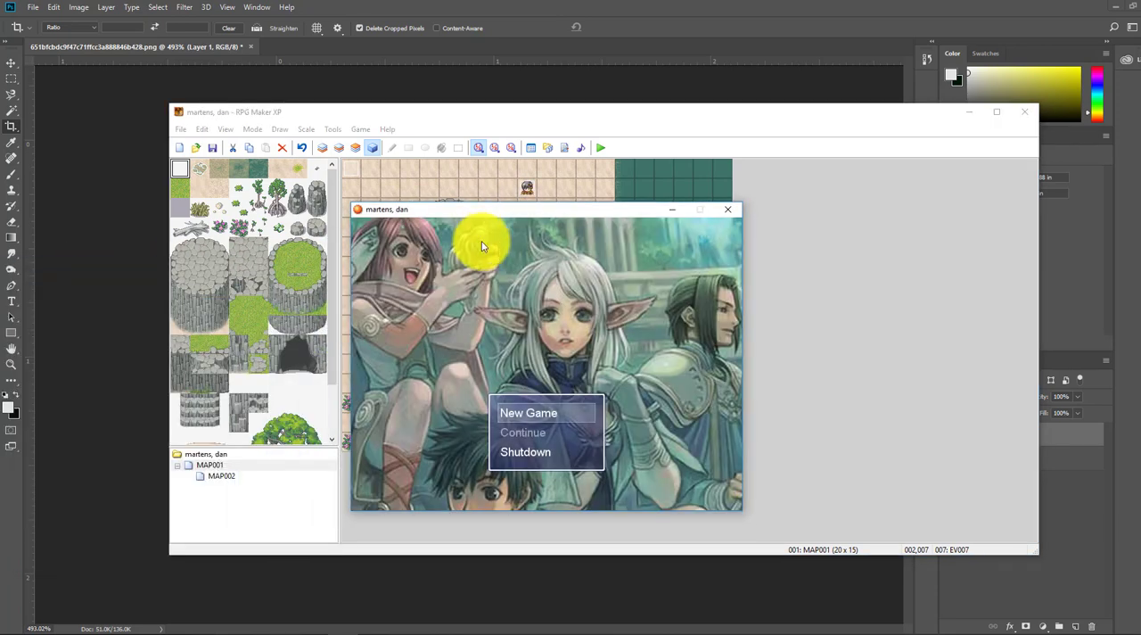
{"action": "key", "text": "Return"}
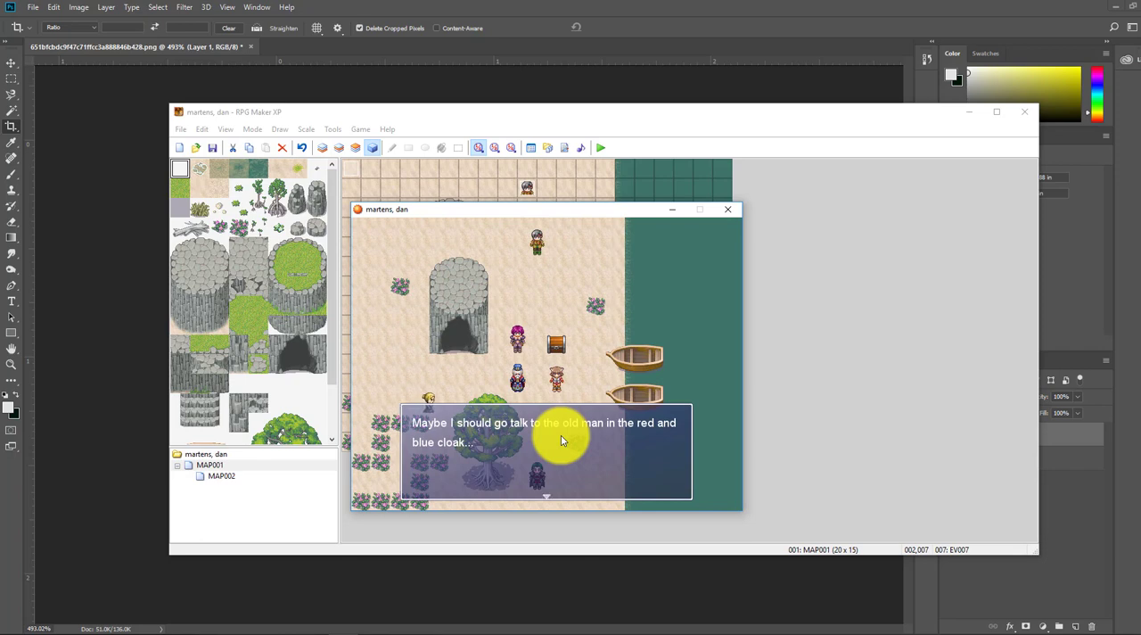
{"action": "key", "text": "Return"}
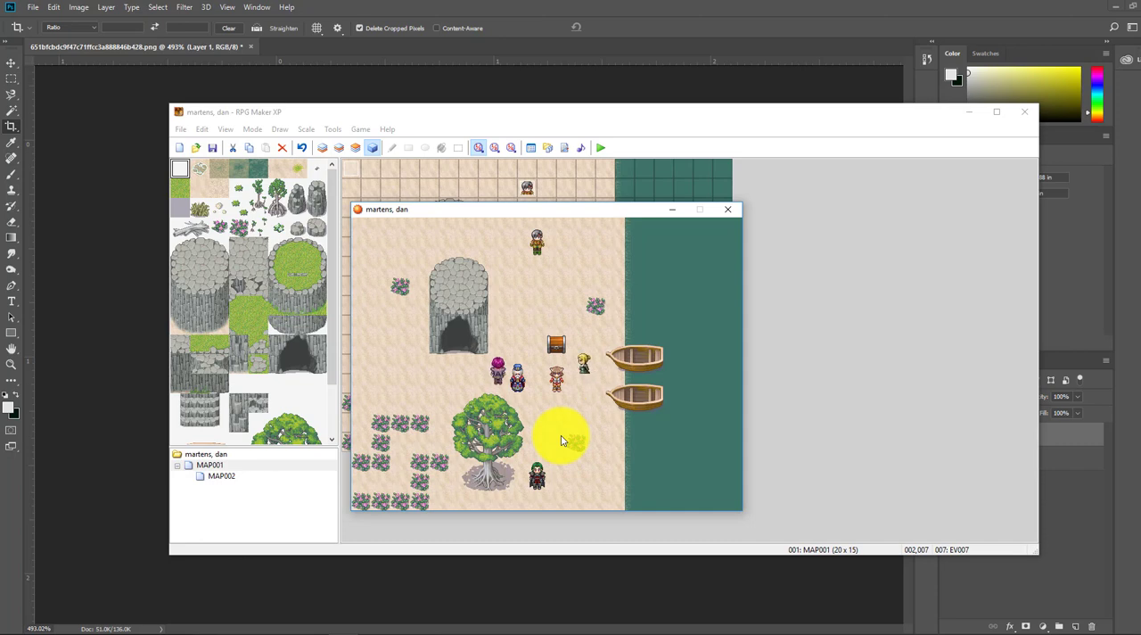
{"action": "key", "text": "Up"}
{"action": "key", "text": "Up"}
{"action": "key", "text": "Up"}
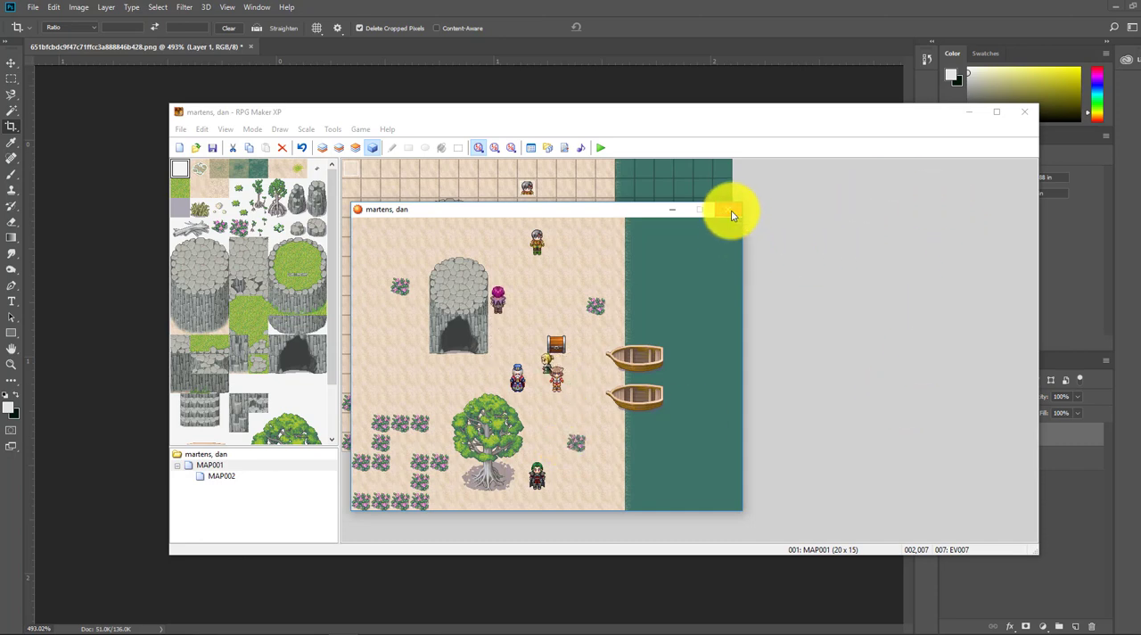
{"action": "left_click", "coordinate": [731, 214]}
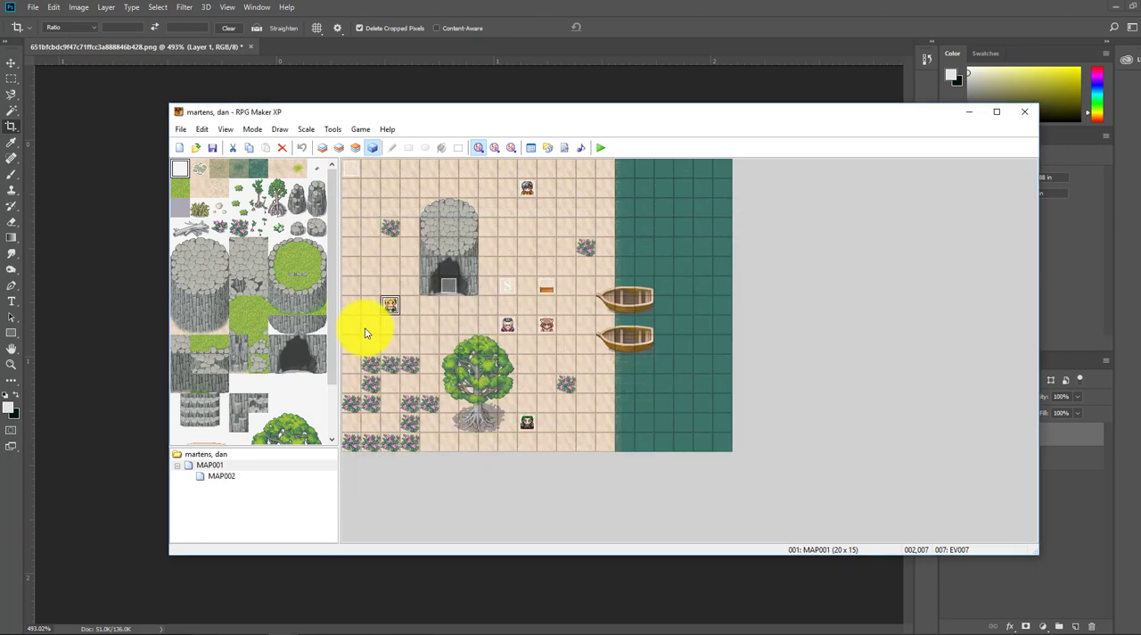
Step: Look through the character graphics available for the Aluxes actor in the Database, keeping 015-Warrior03
{"action": "left_click", "coordinate": [531, 148]}
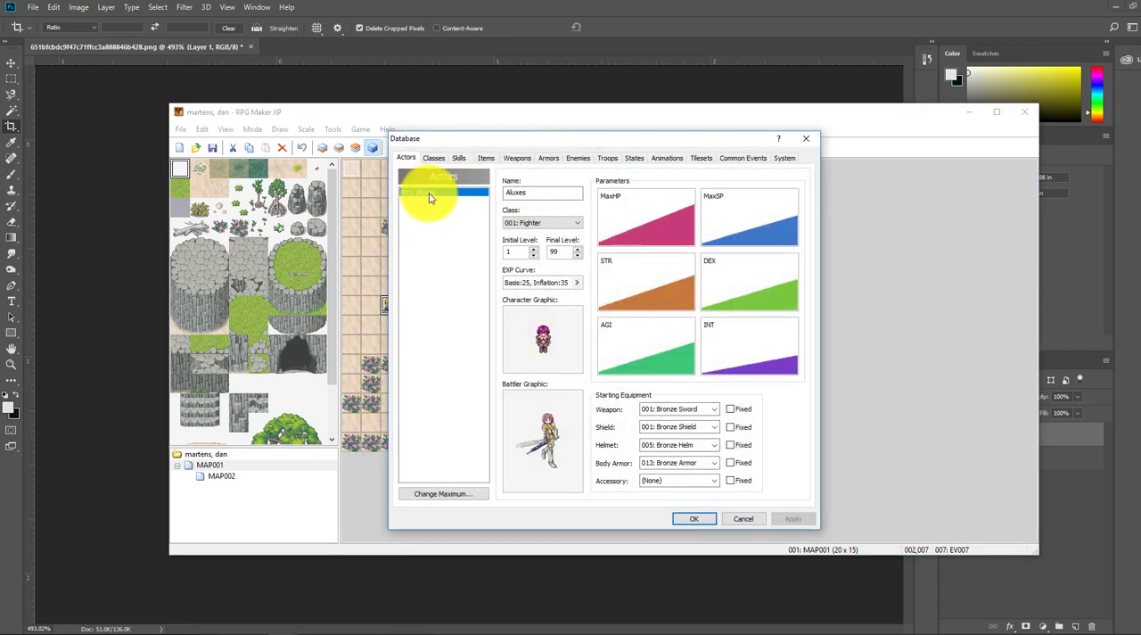
{"action": "double_click", "coordinate": [546, 346]}
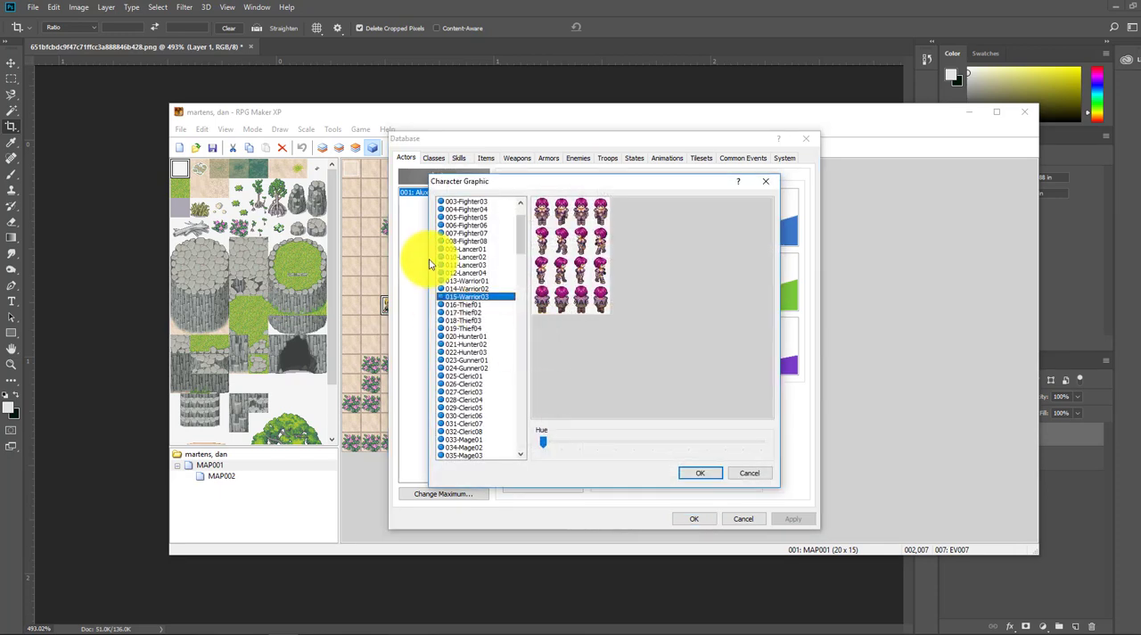
{"action": "scroll", "coordinate": [524, 245], "scroll_direction": "up", "scroll_amount": 2}
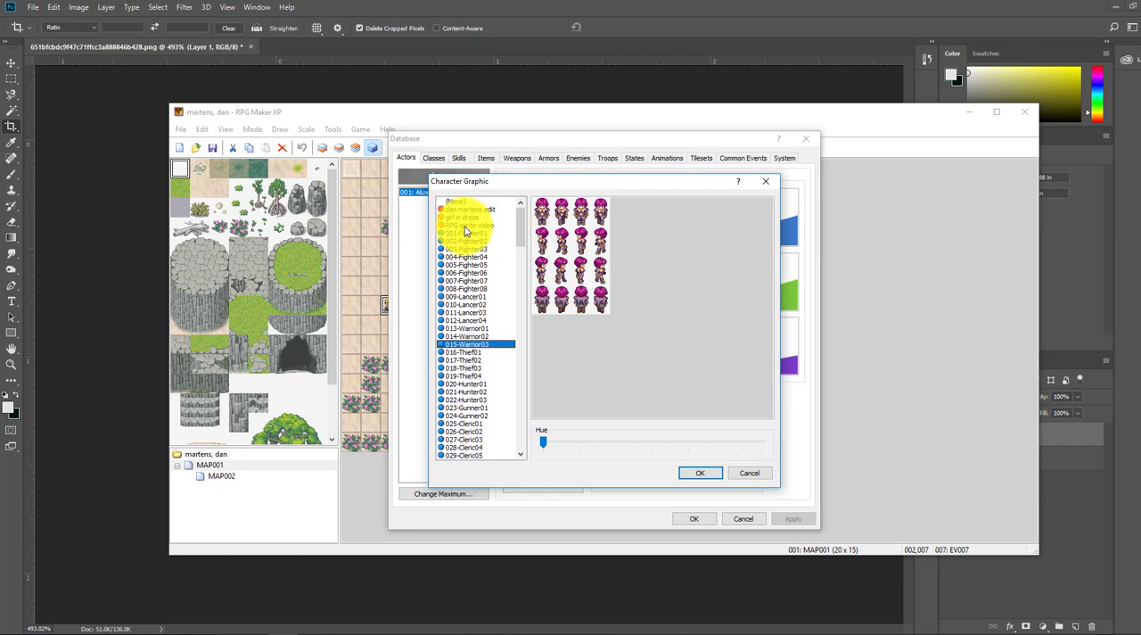
{"action": "left_click", "coordinate": [694, 474]}
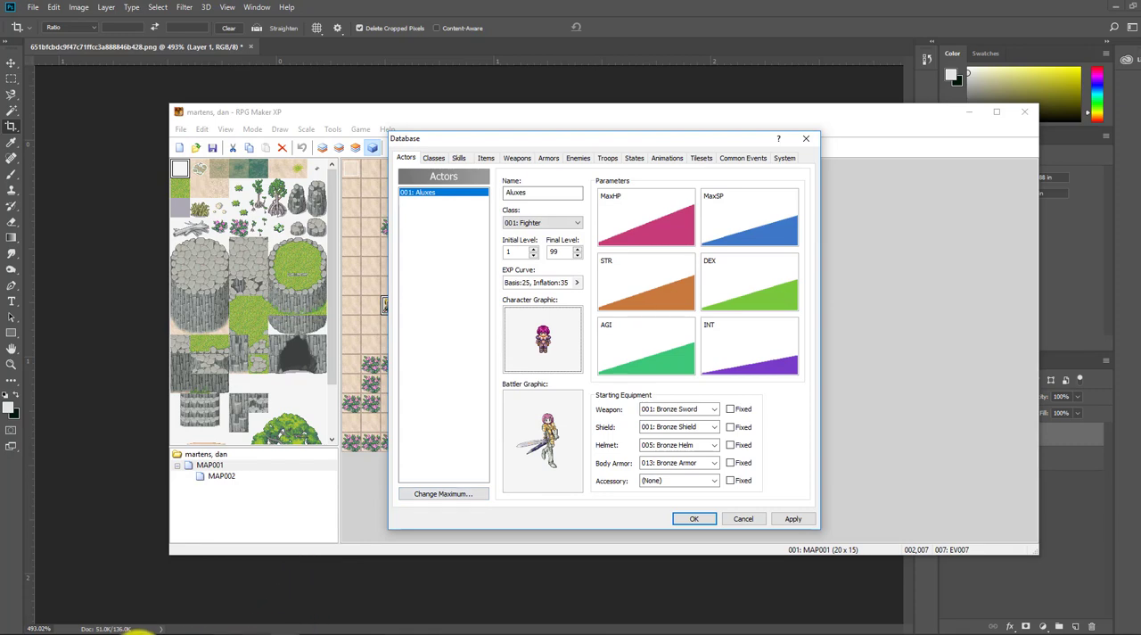
Step: Switch to File Explorer, view the project's Graphics > Battlers folder and reposition its window over the Database
{"action": "left_click", "coordinate": [100, 634]}
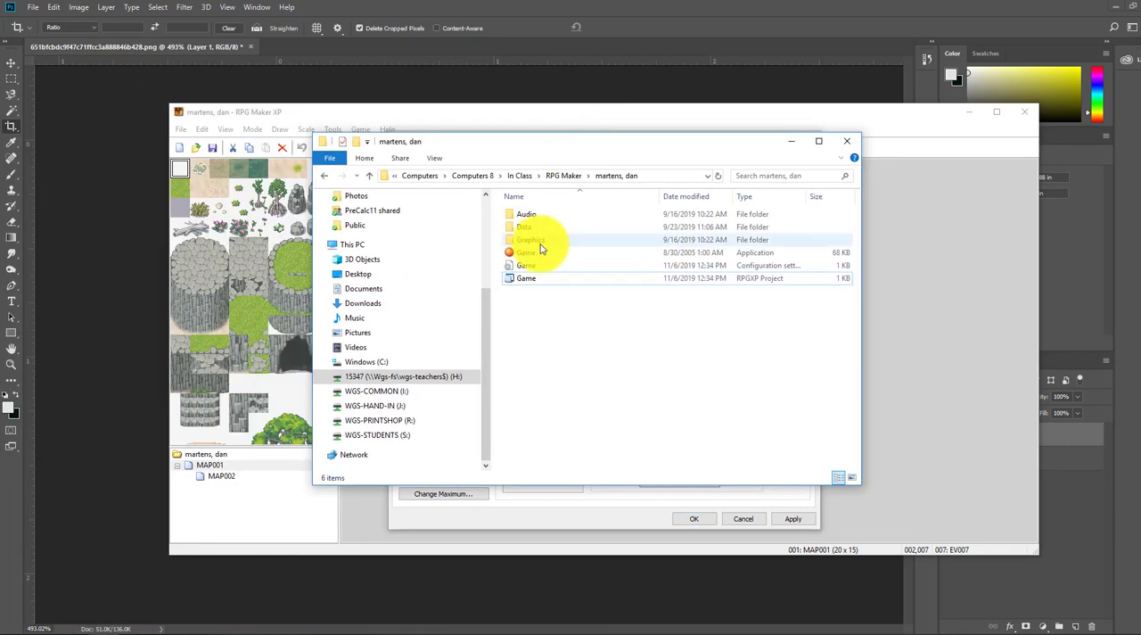
{"action": "left_click", "coordinate": [541, 243]}
{"action": "double_click", "coordinate": [541, 248]}
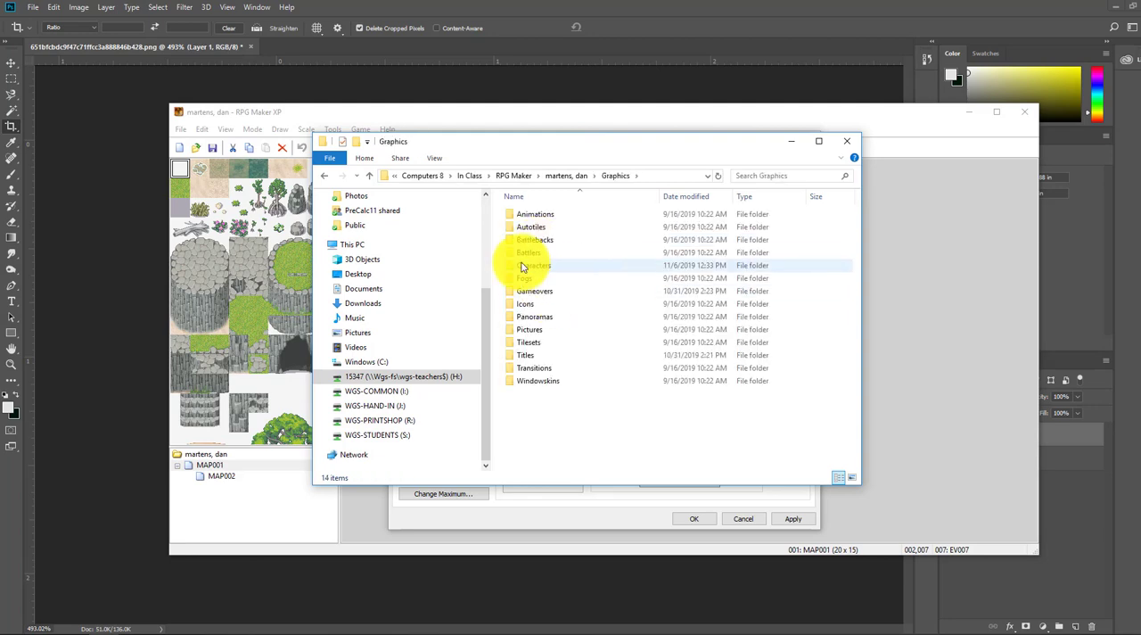
{"action": "double_click", "coordinate": [524, 258]}
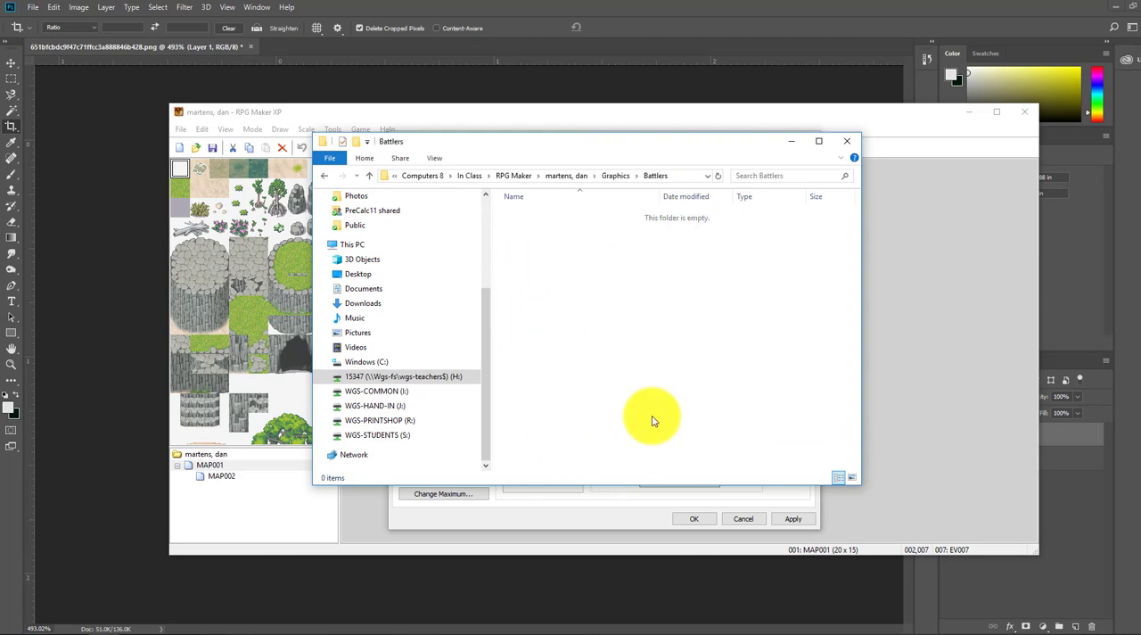
{"action": "left_click_drag", "start_coordinate": [520, 147], "coordinate": [826, 175]}
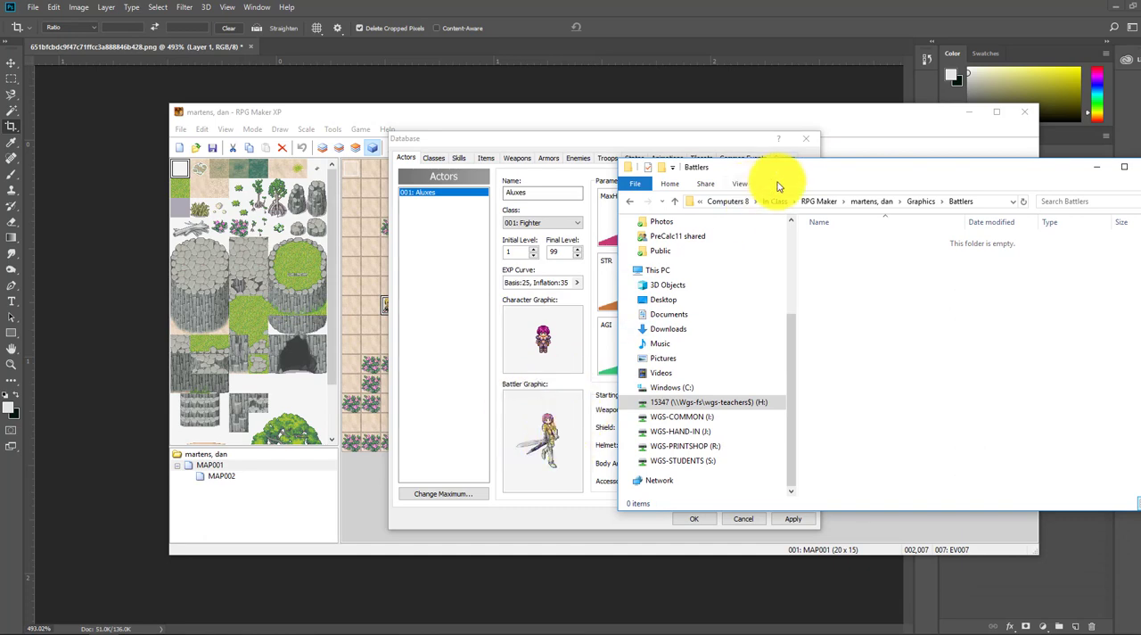
{"action": "left_click_drag", "start_coordinate": [649, 171], "coordinate": [310, 162]}
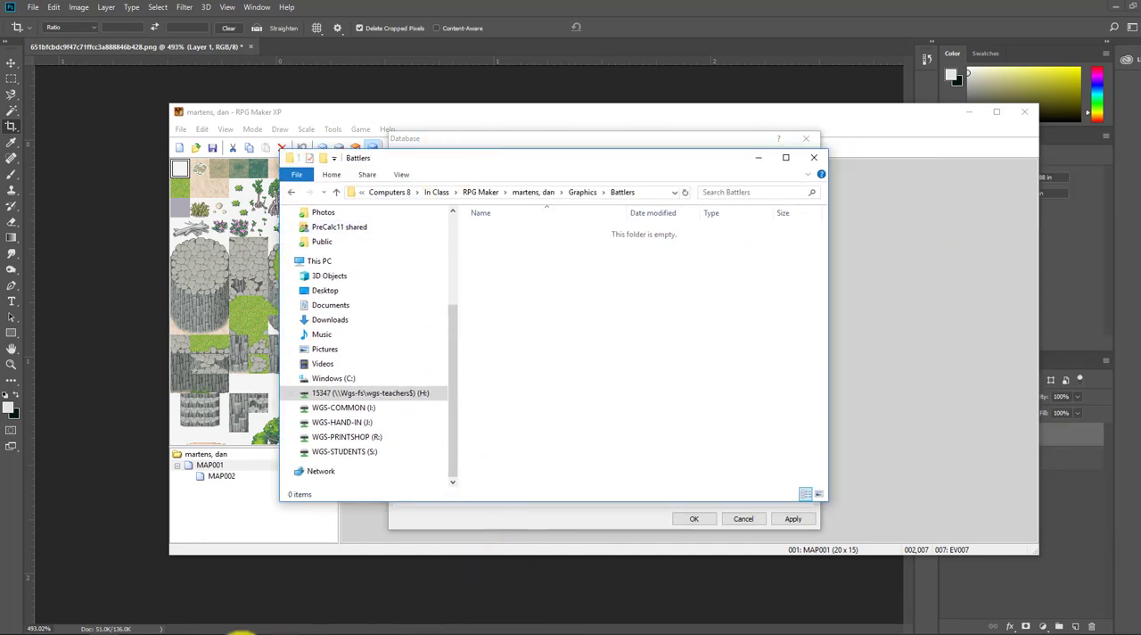